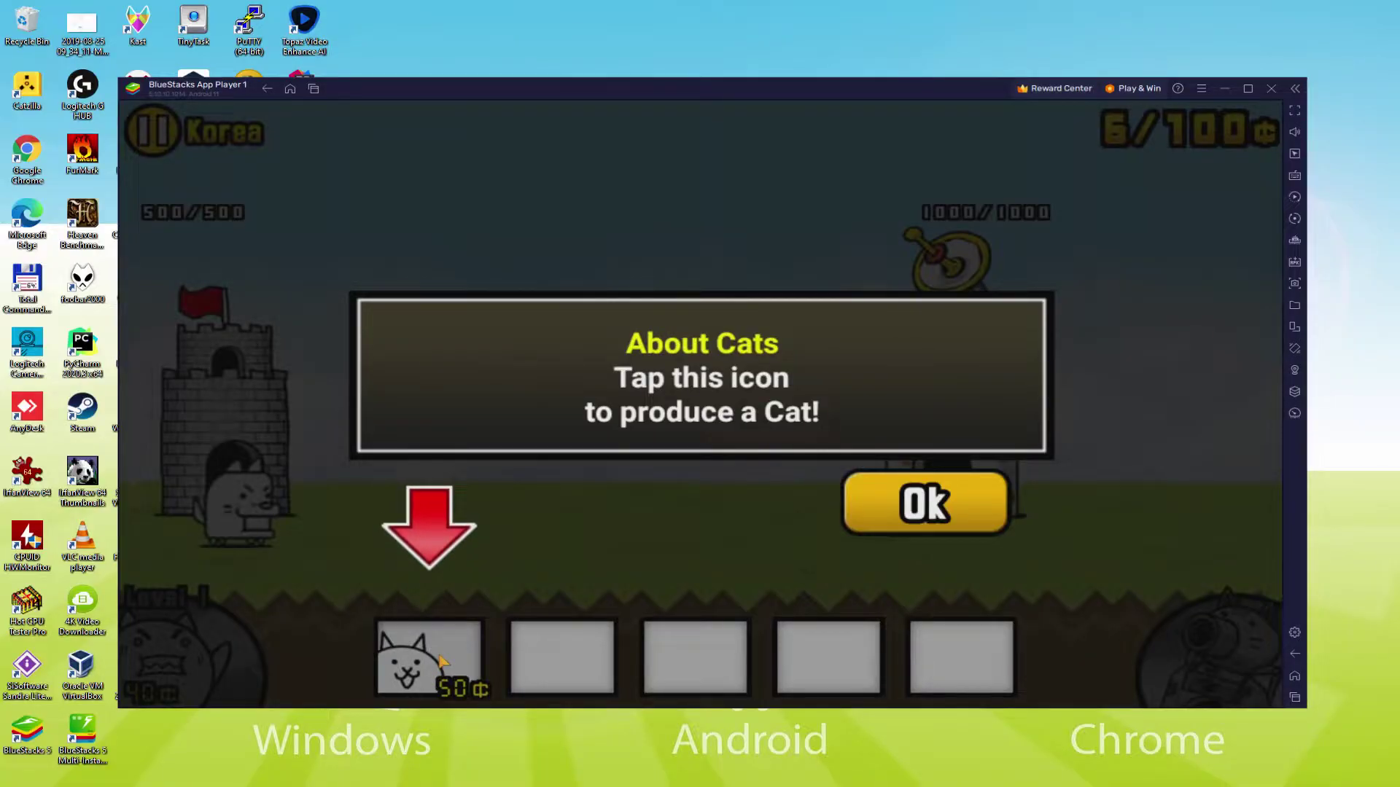
- Acknowledge the two About Cats tutorial messages in the Korea stage
{"action": "left_click", "coordinate": [888, 516]}
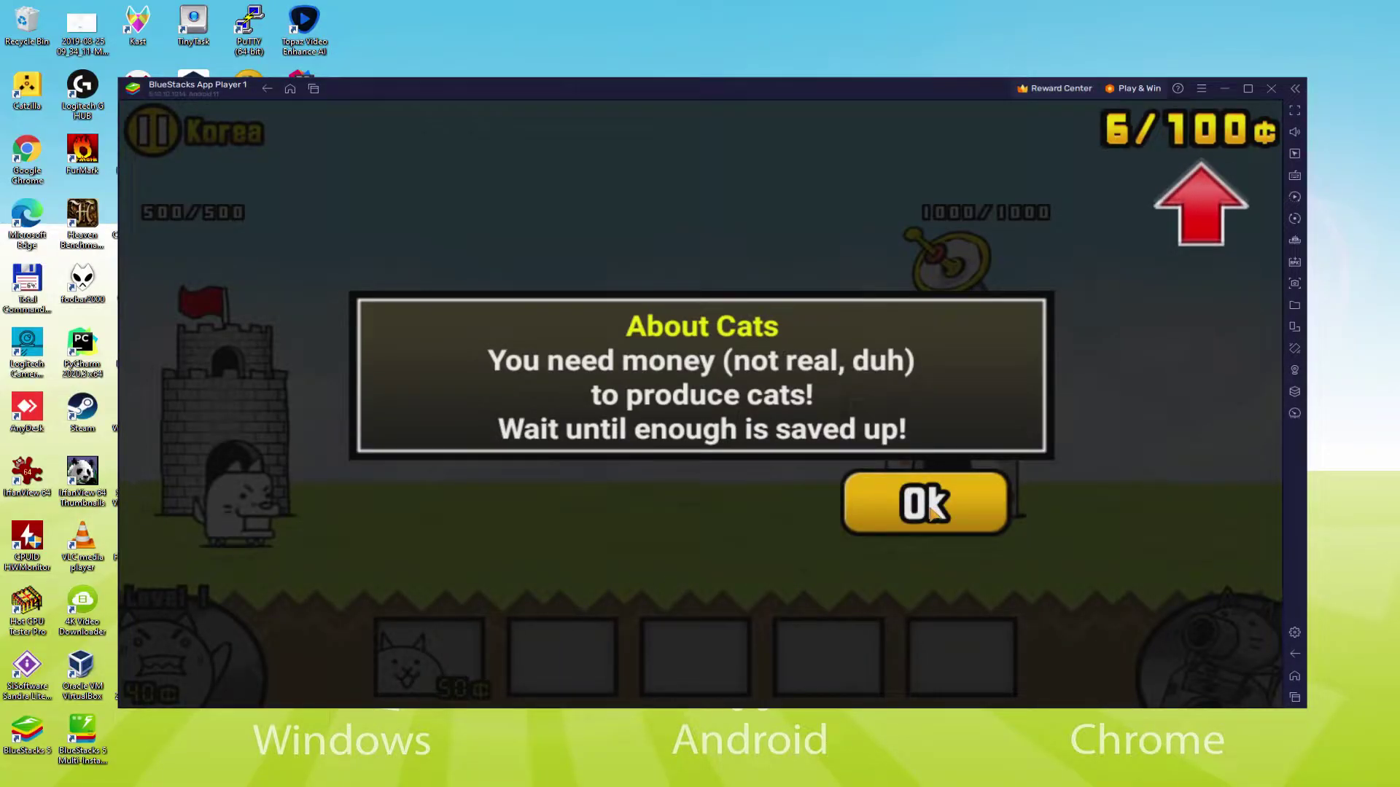
{"action": "left_click", "coordinate": [932, 511]}
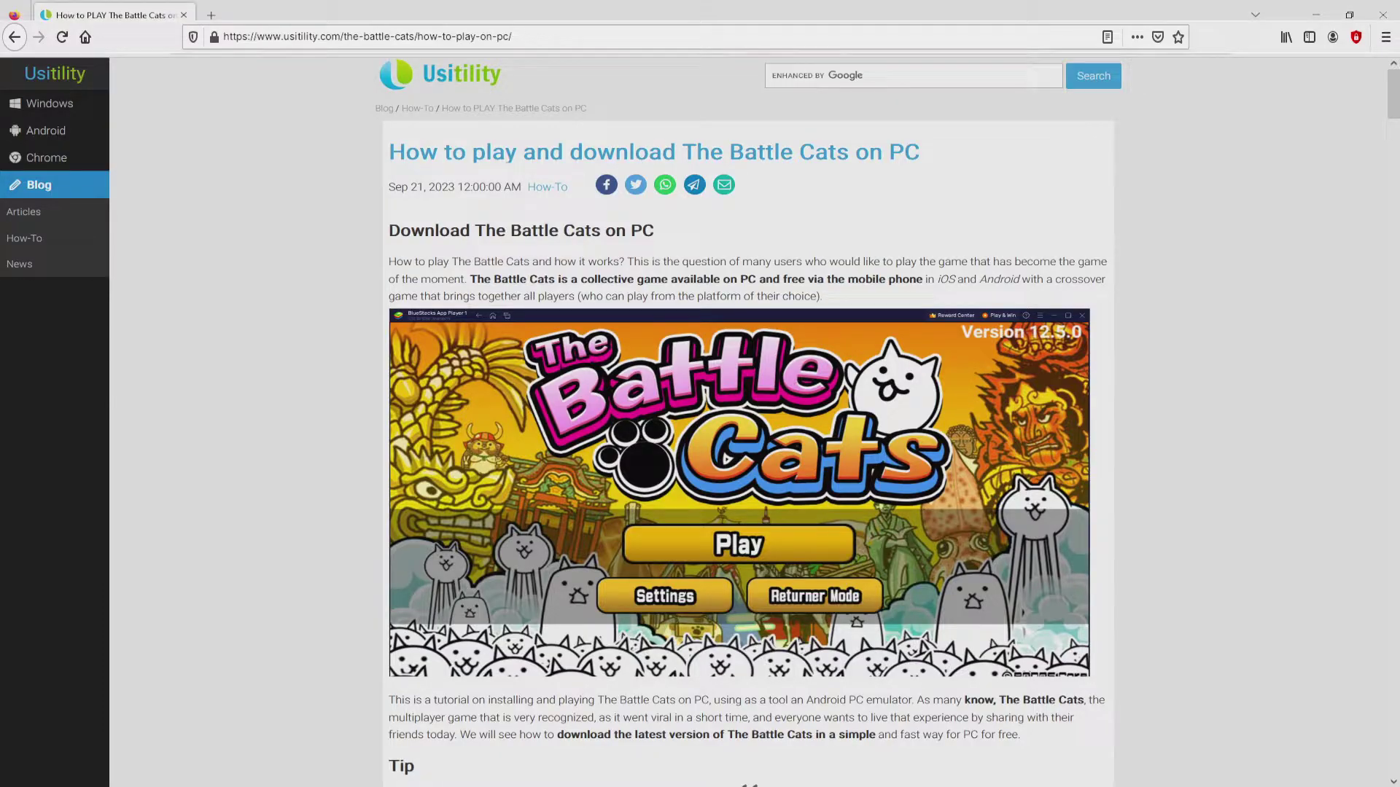
- Review the Usitility guide and BlueStacks' The Battle Cats page, and download the BlueStacks installer for playing on PC
{"action": "scroll", "coordinate": [748, 437], "scroll_direction": "down", "scroll_amount": 4}
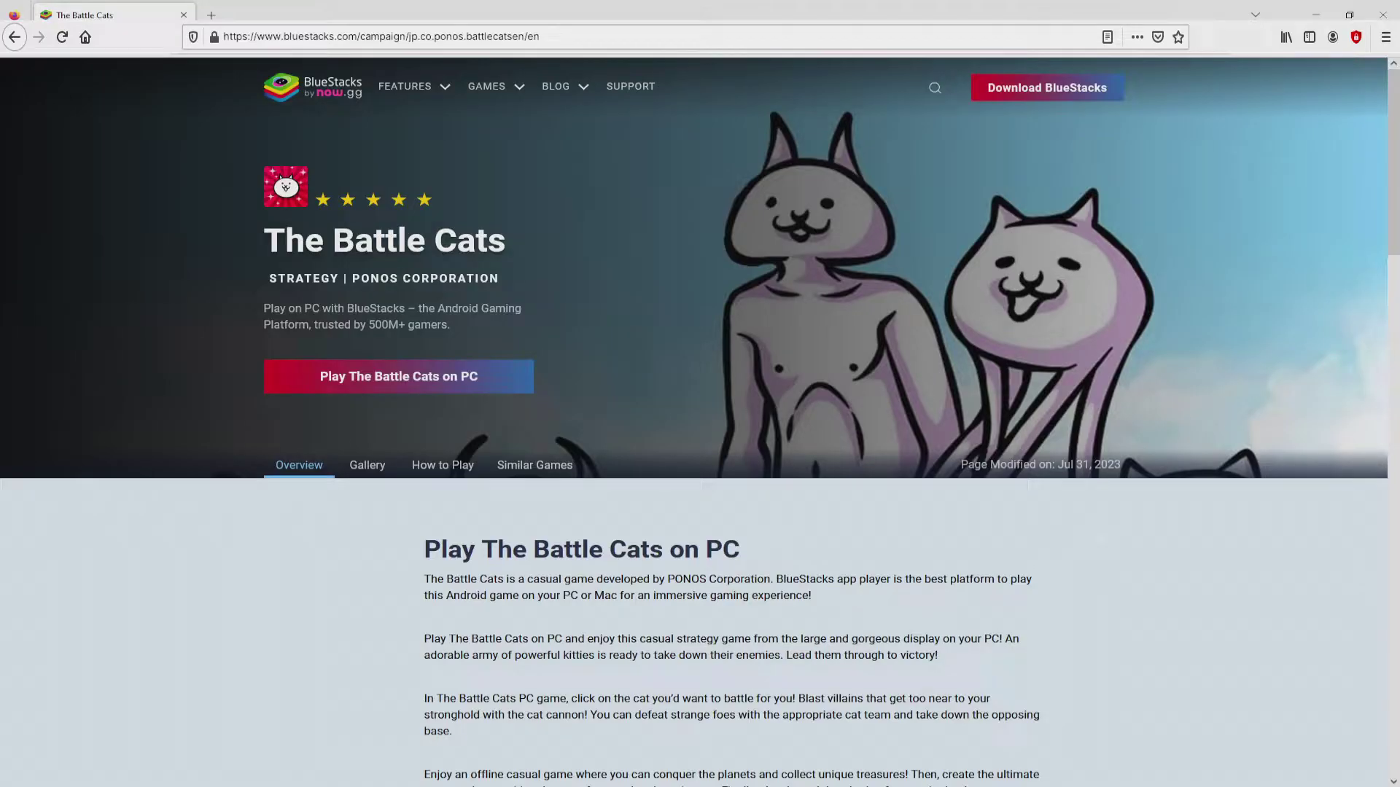
{"action": "scroll", "coordinate": [700, 423], "scroll_direction": "down", "scroll_amount": 15}
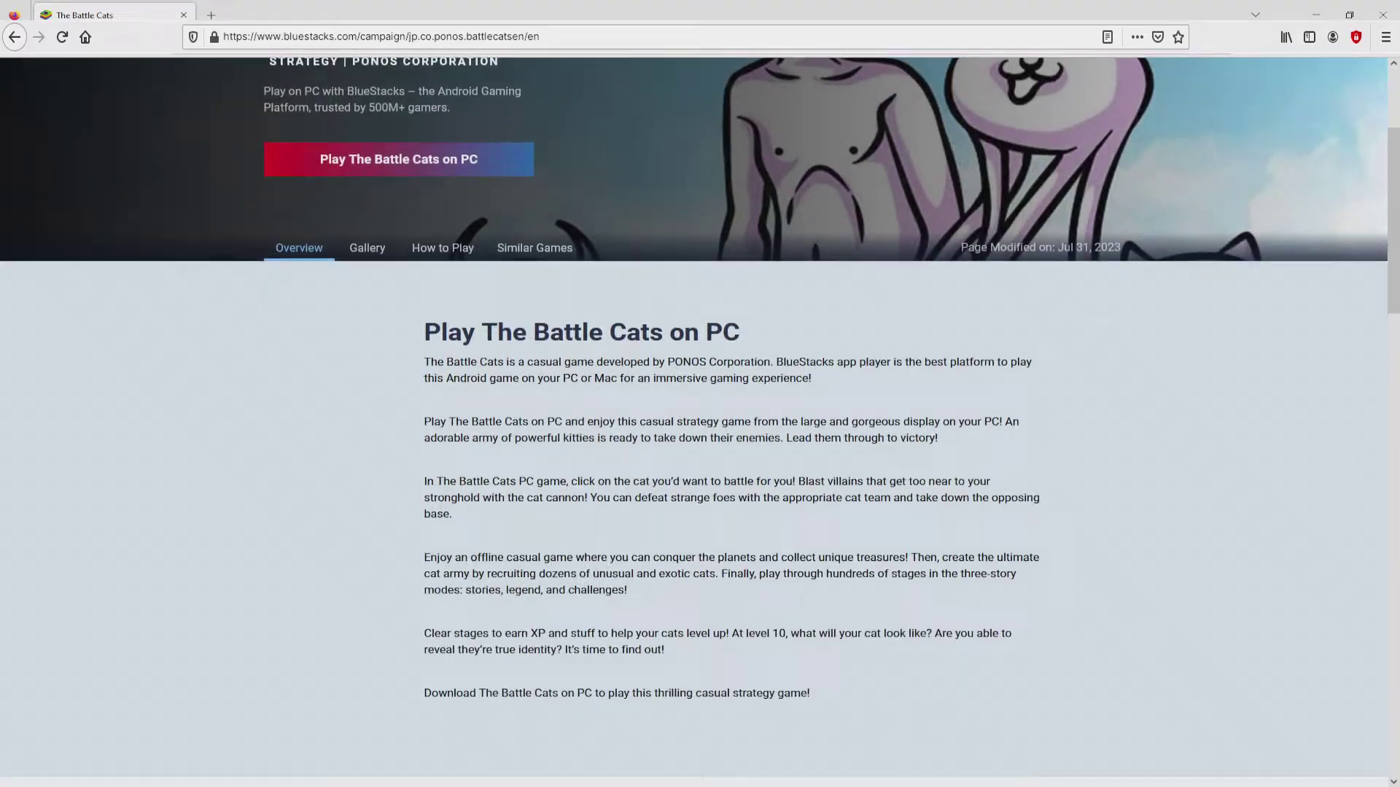
{"action": "scroll", "coordinate": [700, 422], "scroll_direction": "up", "scroll_amount": 15}
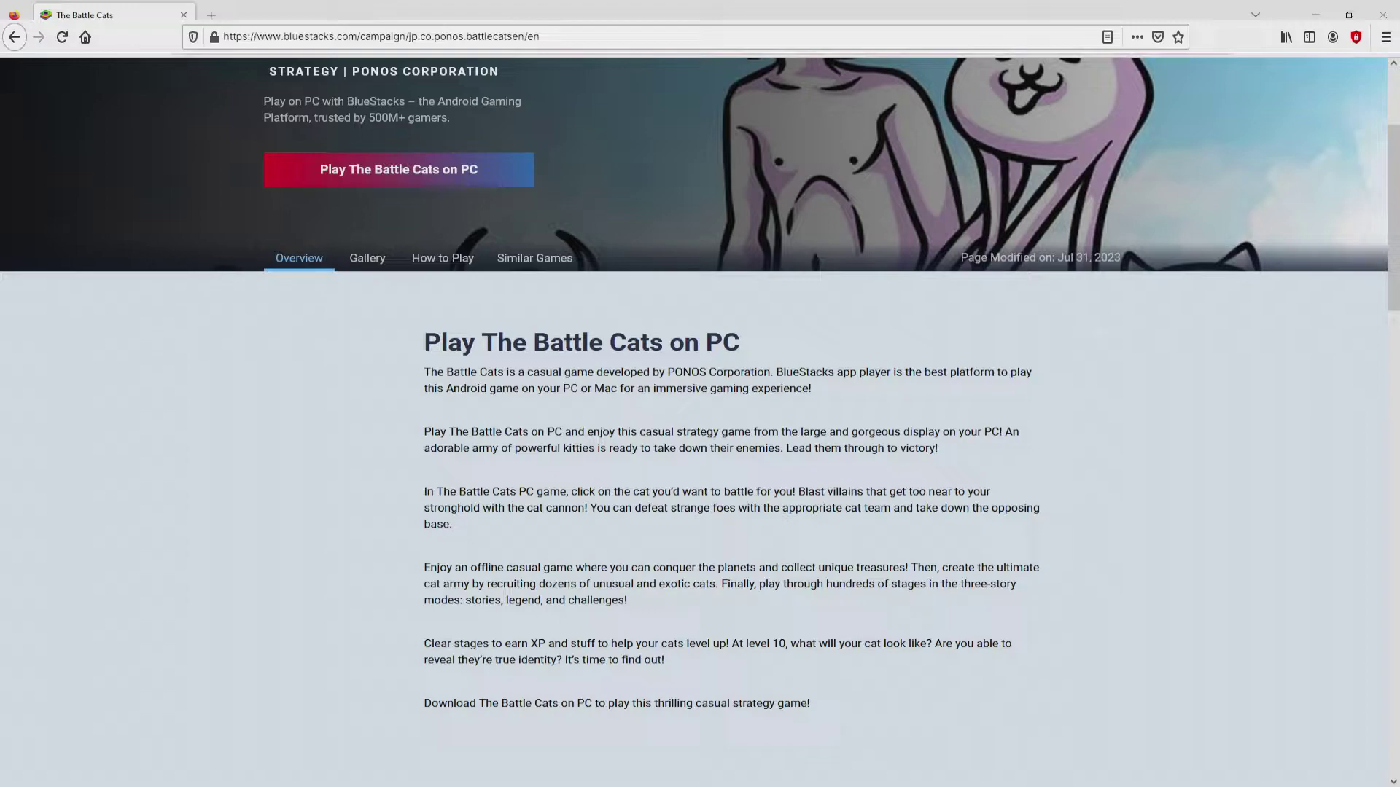
{"action": "scroll", "coordinate": [700, 423], "scroll_direction": "up", "scroll_amount": 3}
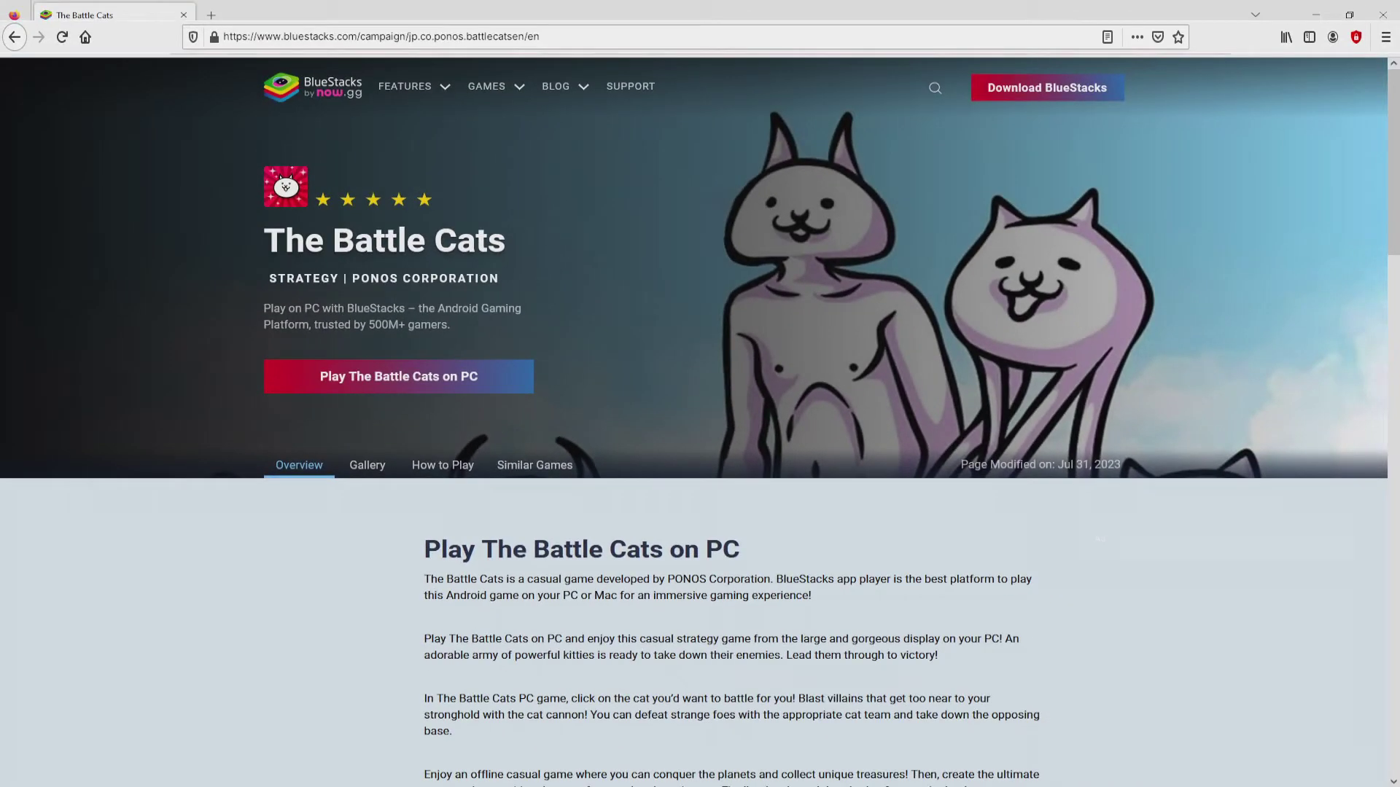
{"action": "left_click", "coordinate": [387, 376]}
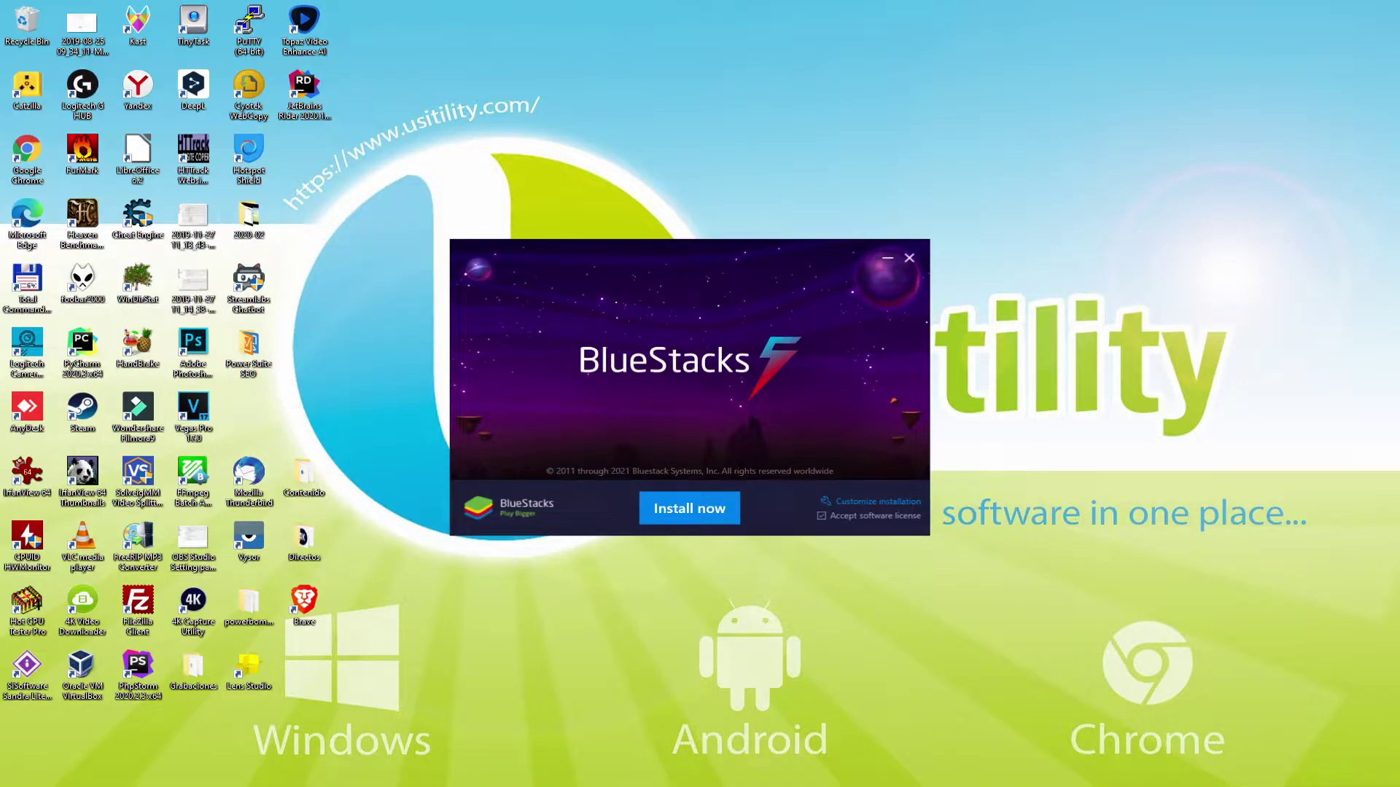
- Check the data path in the custom installation options, return without changing it, and install BlueStacks
{"action": "left_click", "coordinate": [846, 502]}
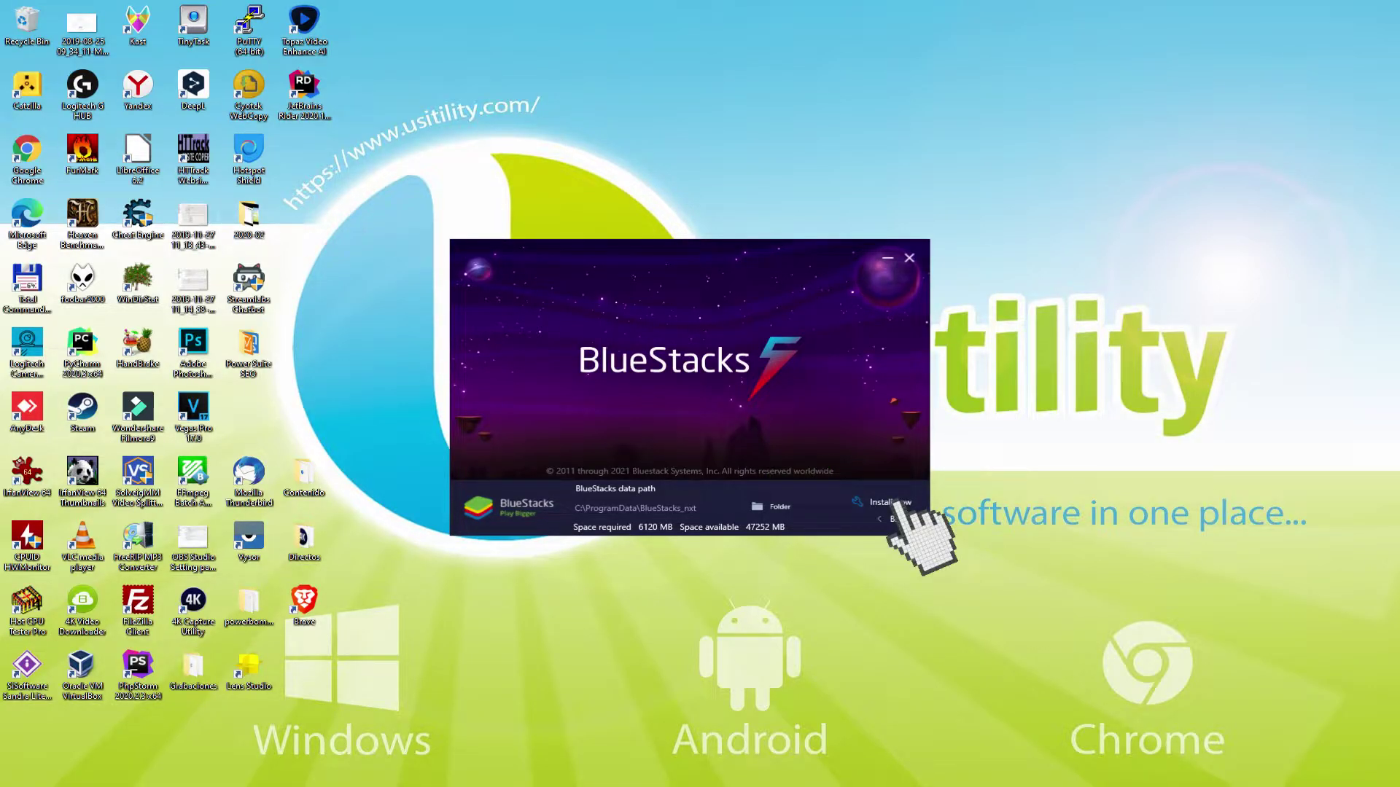
{"action": "left_click", "coordinate": [885, 519]}
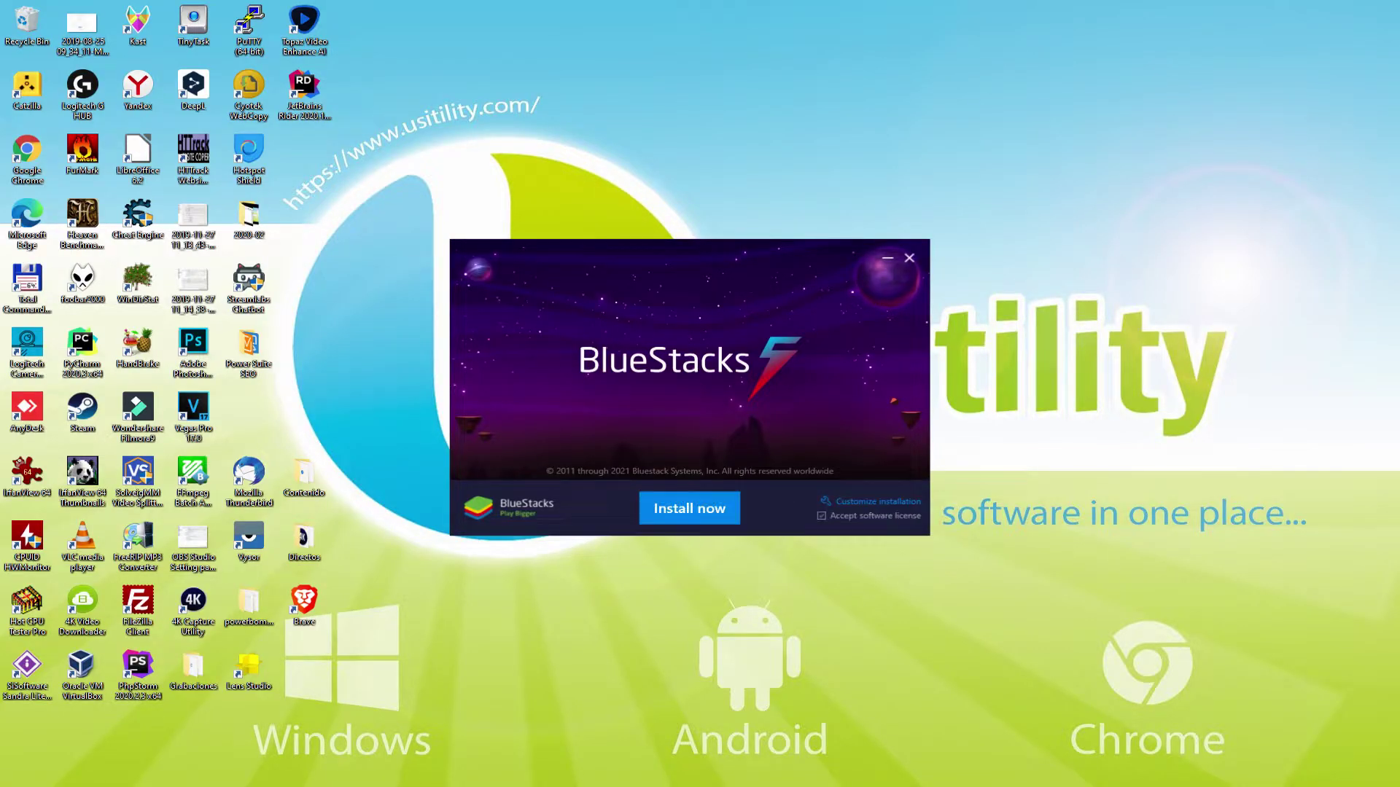
{"action": "left_click", "coordinate": [689, 503]}
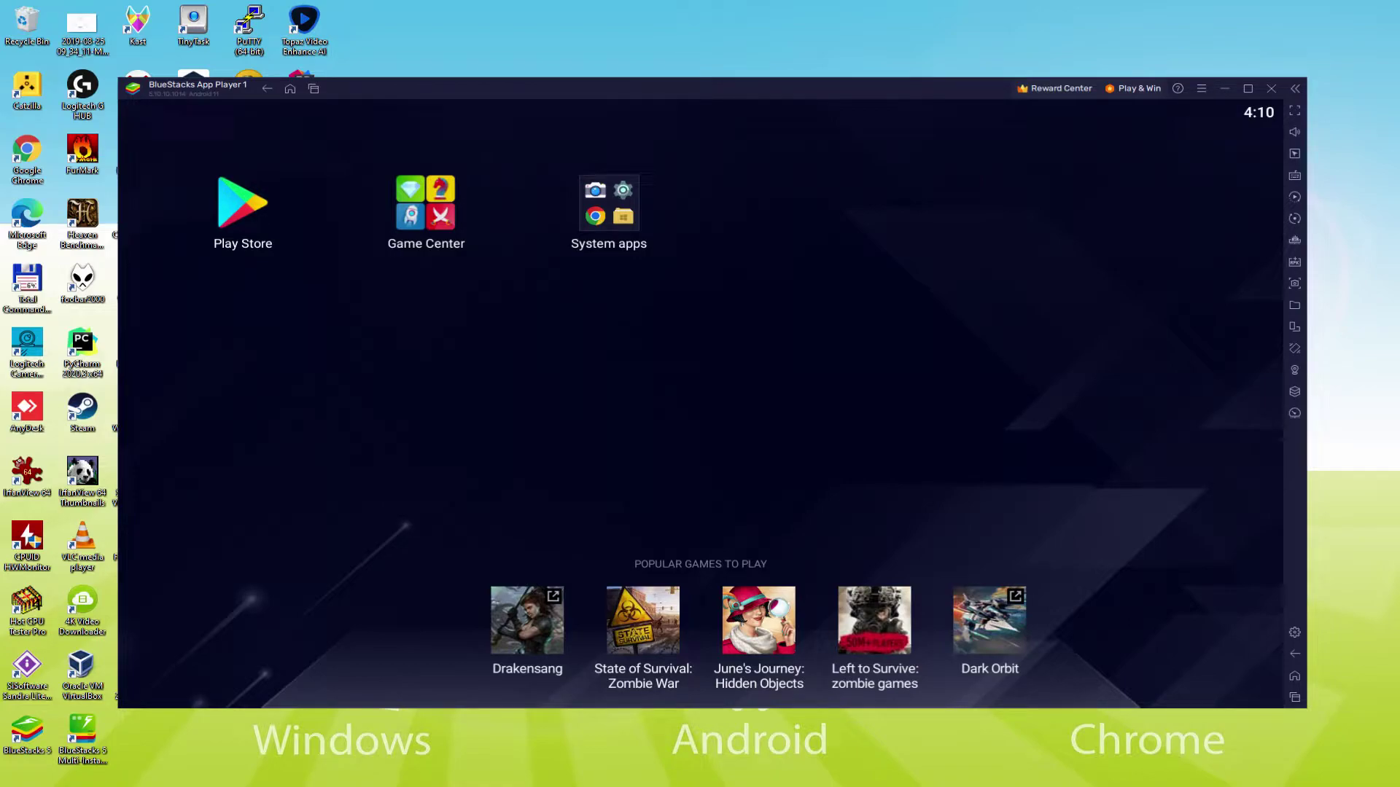
- Open the Play Store, agree to Google's terms, and accept the Google services with Back up to Google Drive turned off
{"action": "left_click", "coordinate": [243, 207]}
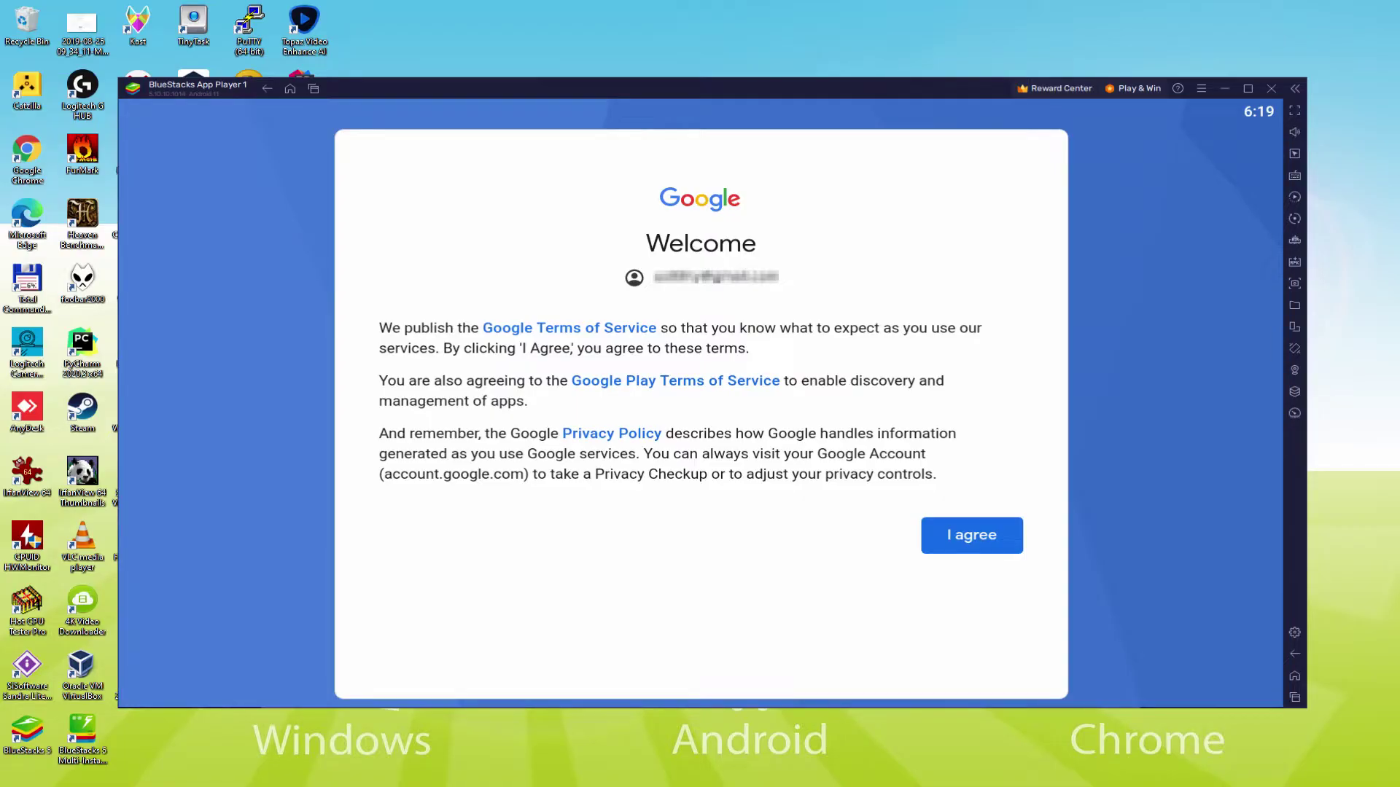
{"action": "left_click", "coordinate": [972, 535]}
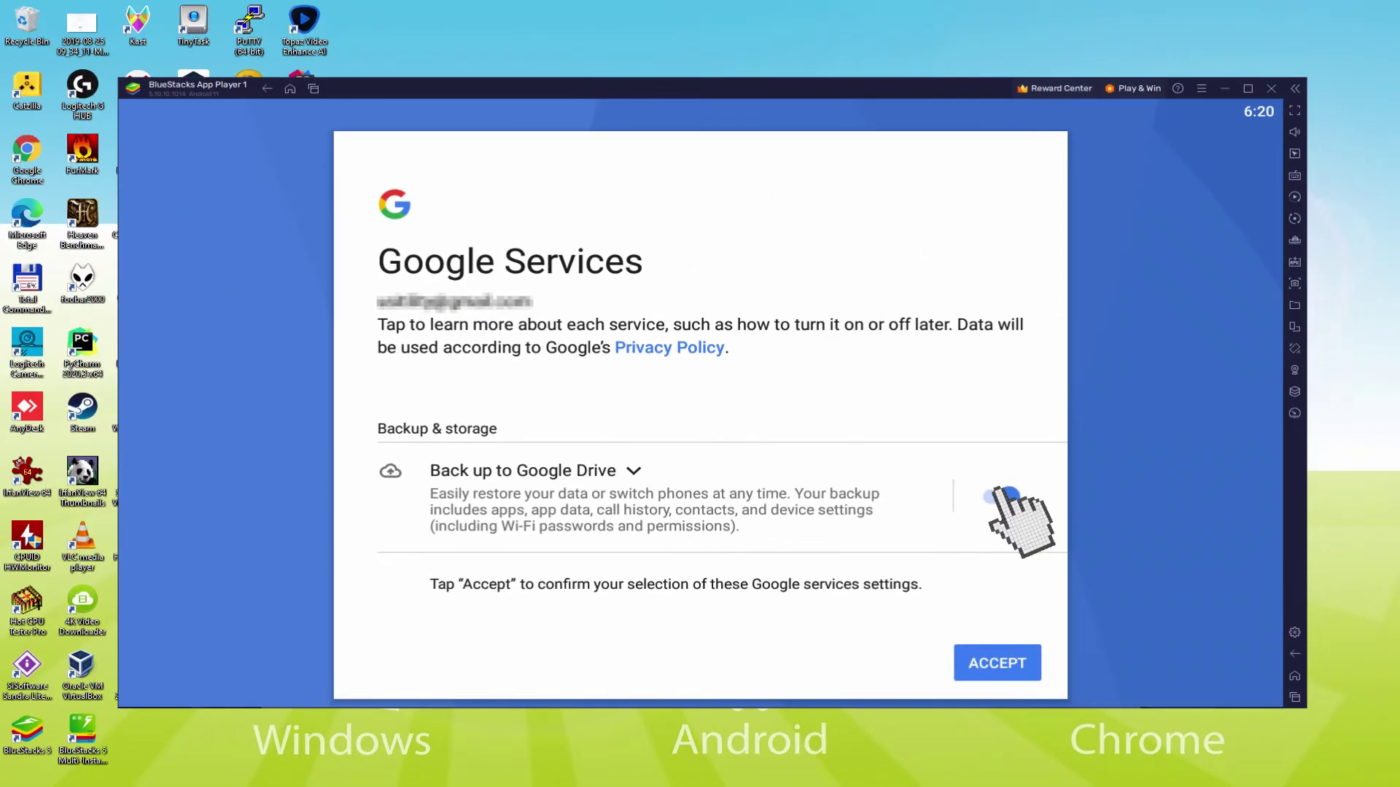
{"action": "left_click", "coordinate": [1004, 495]}
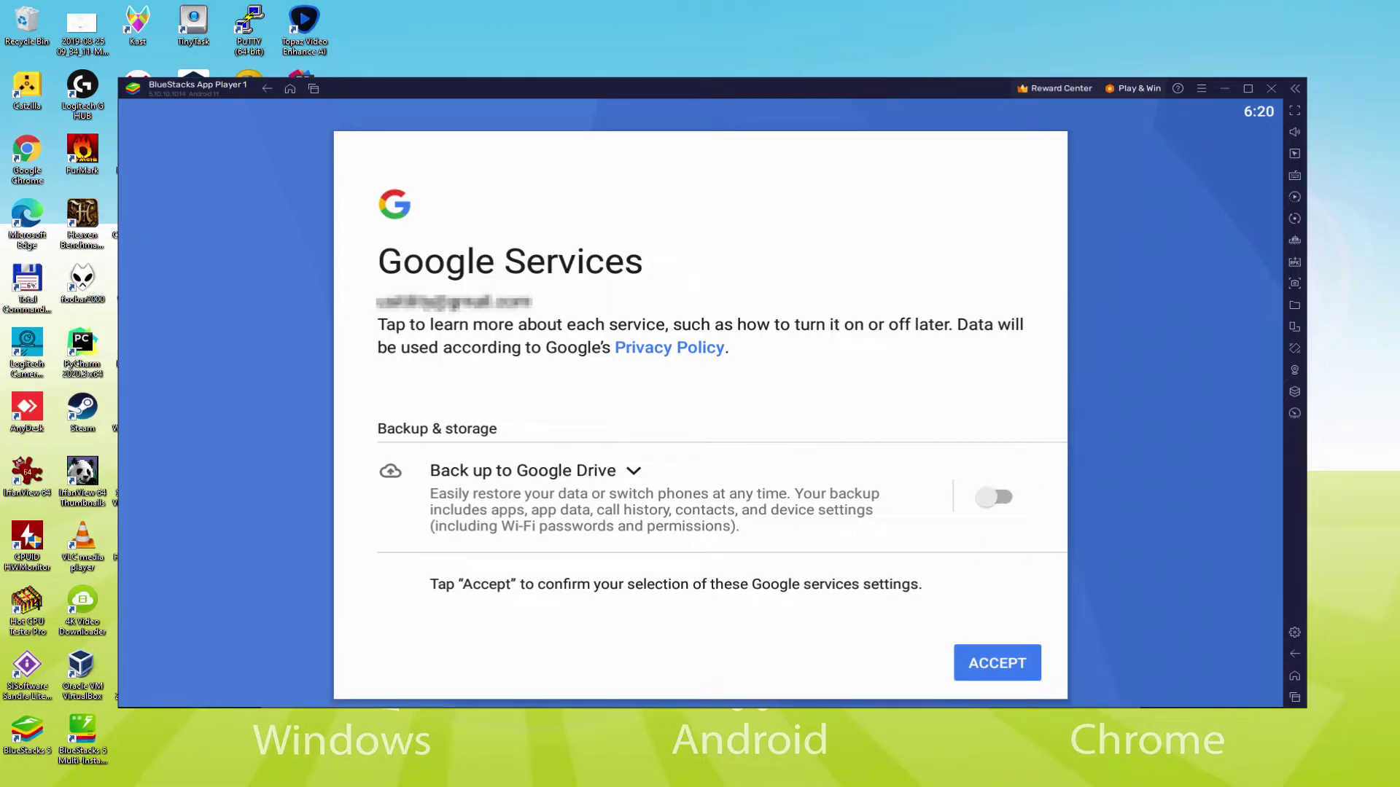
{"action": "left_click", "coordinate": [997, 662]}
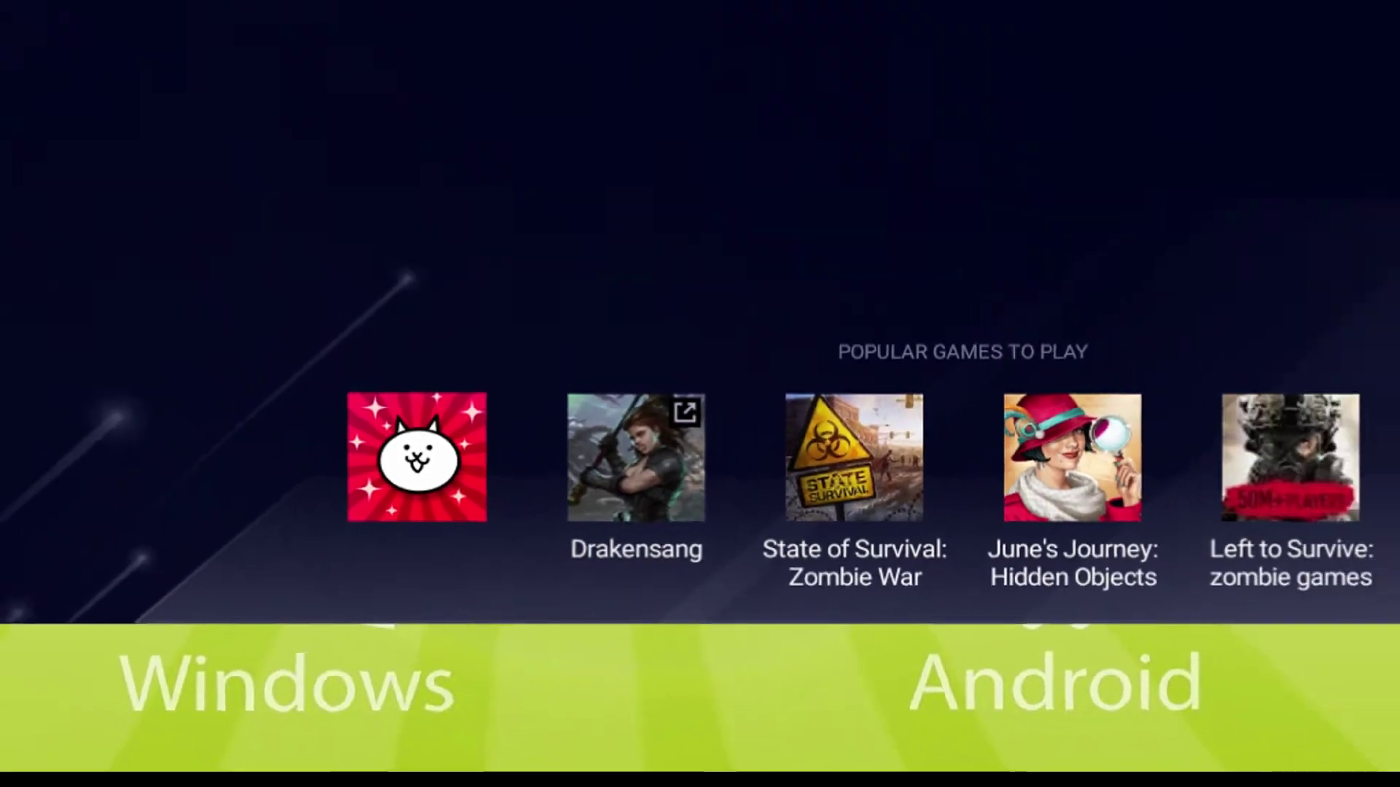
- Install The Battle Cats from its store page and launch the game from the emulator's home screen
{"action": "left_click", "coordinate": [408, 328]}
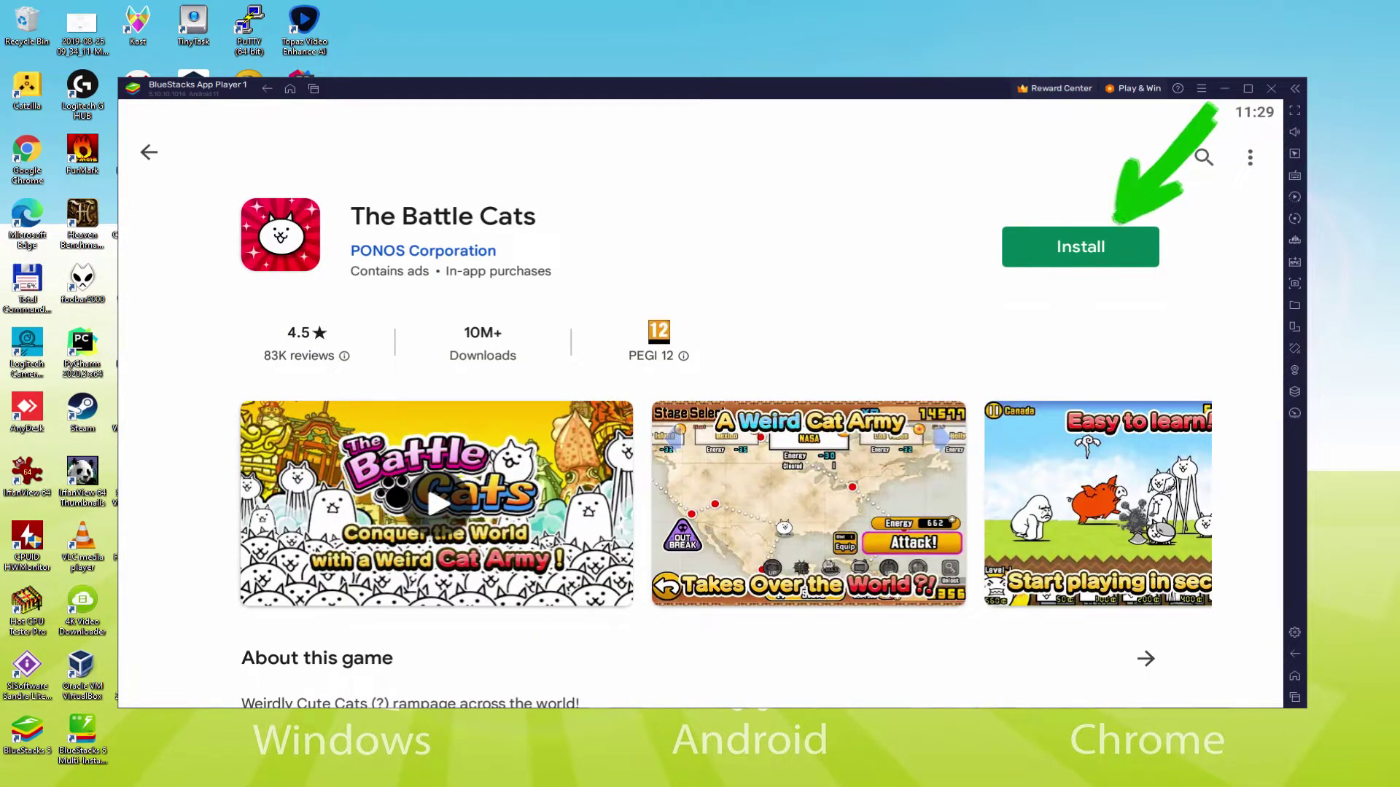
{"action": "left_click", "coordinate": [1117, 237]}
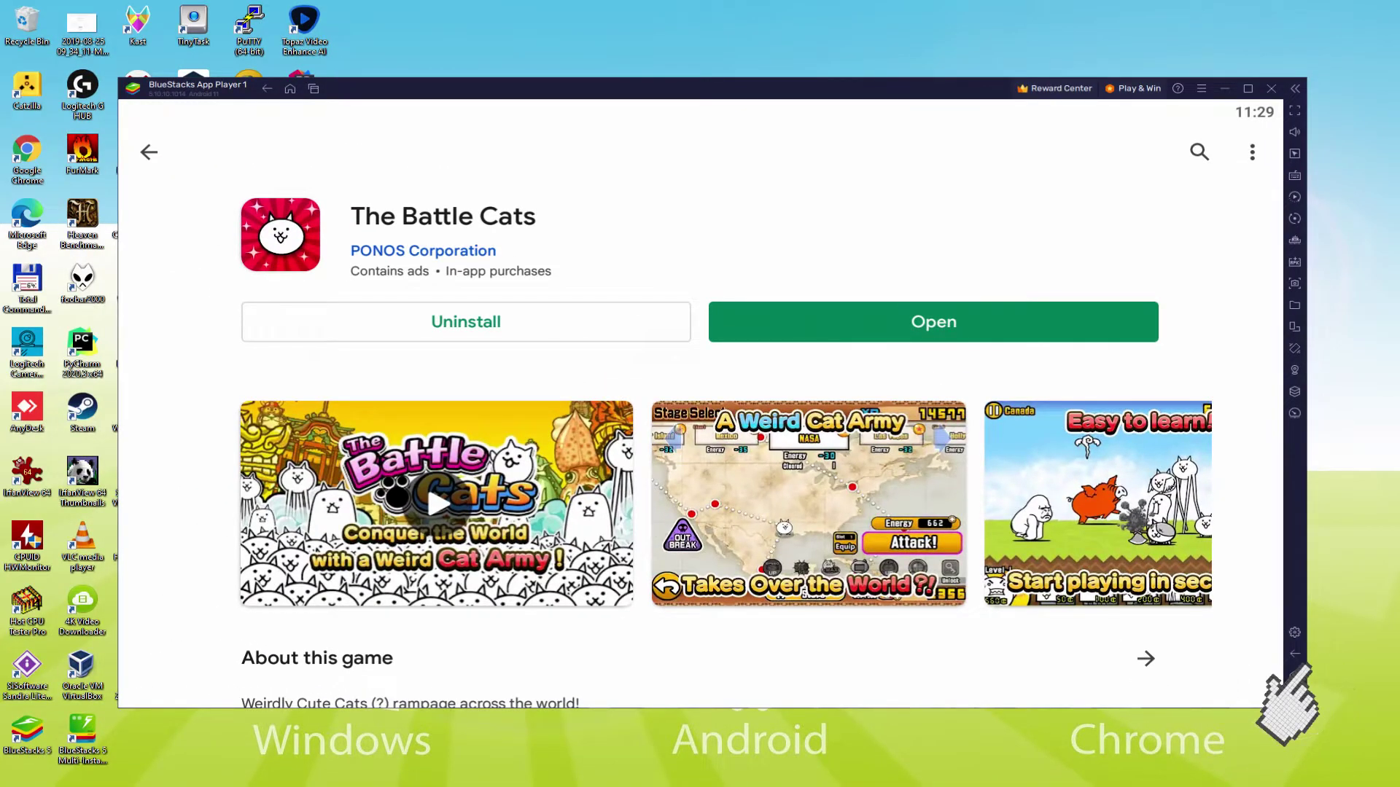
{"action": "left_click", "coordinate": [1195, 488]}
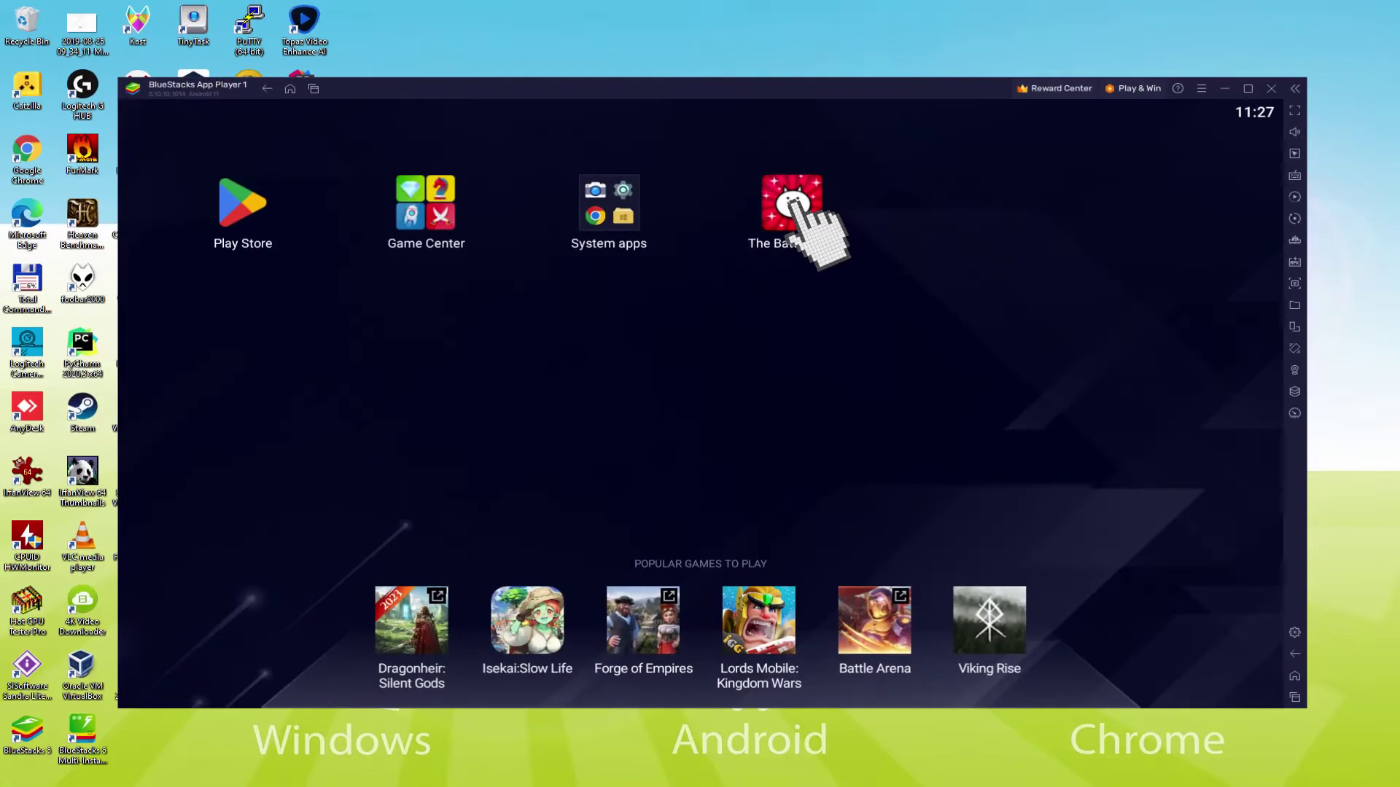
{"action": "left_click", "coordinate": [795, 208]}
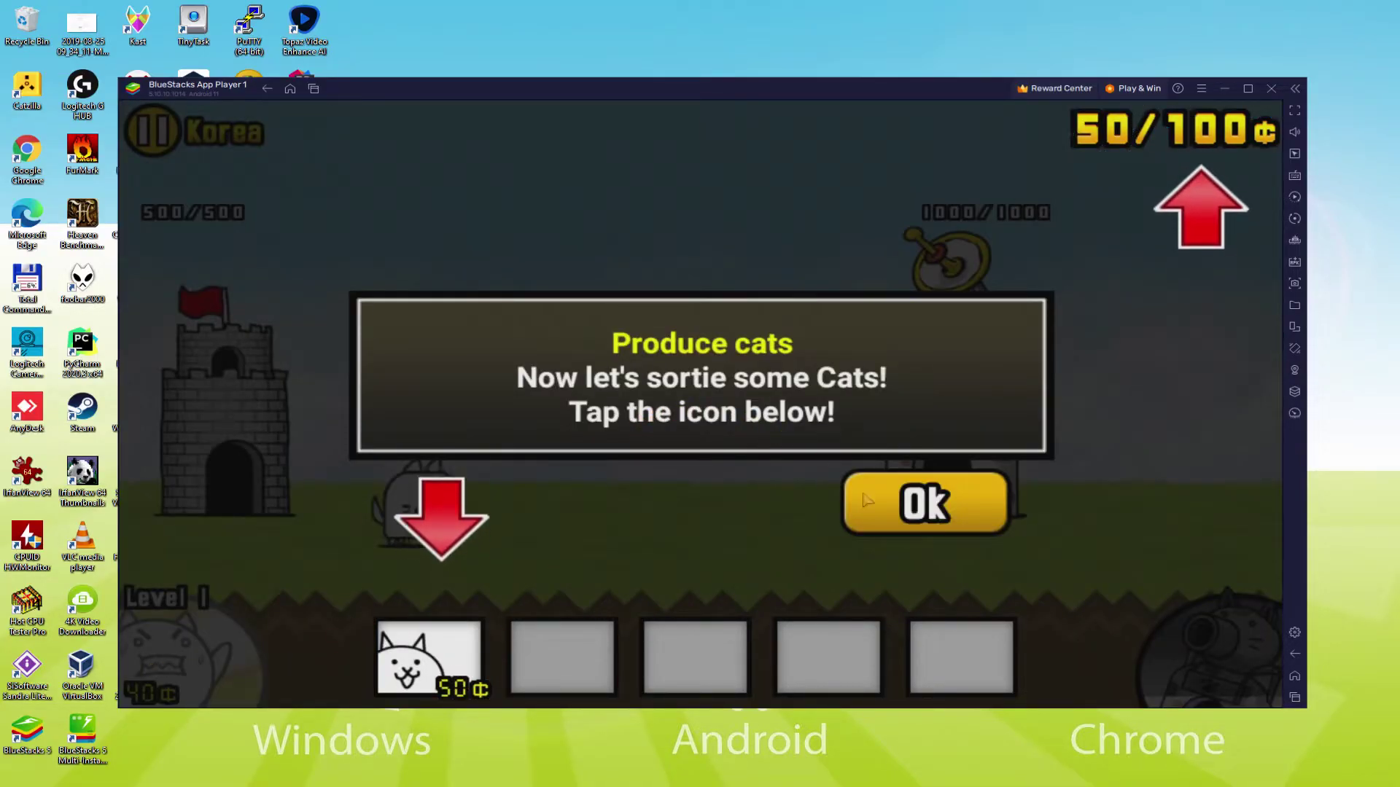
- Acknowledge the Produce cats tutorial messages and send out basic cats in the Korea battle
{"action": "left_click", "coordinate": [857, 510]}
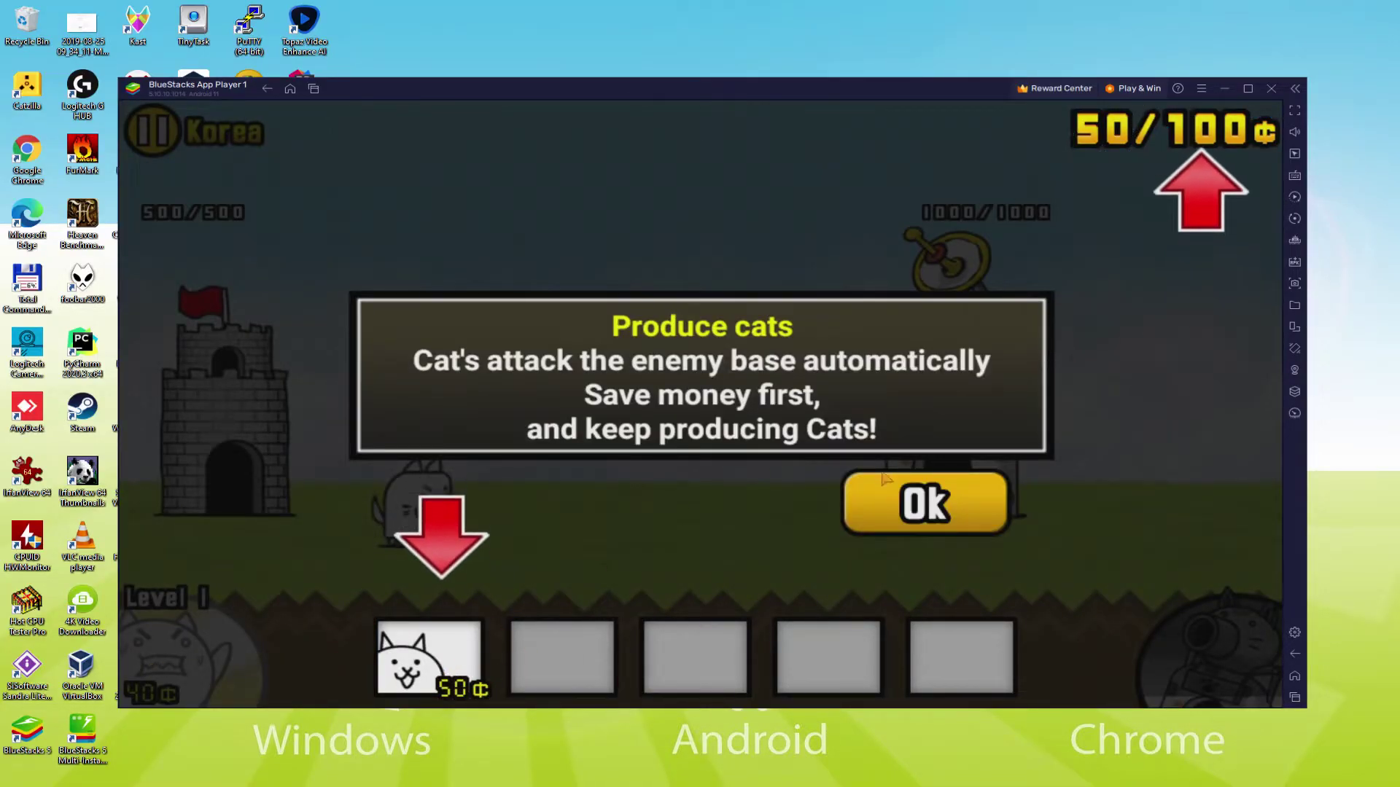
{"action": "left_click", "coordinate": [885, 479]}
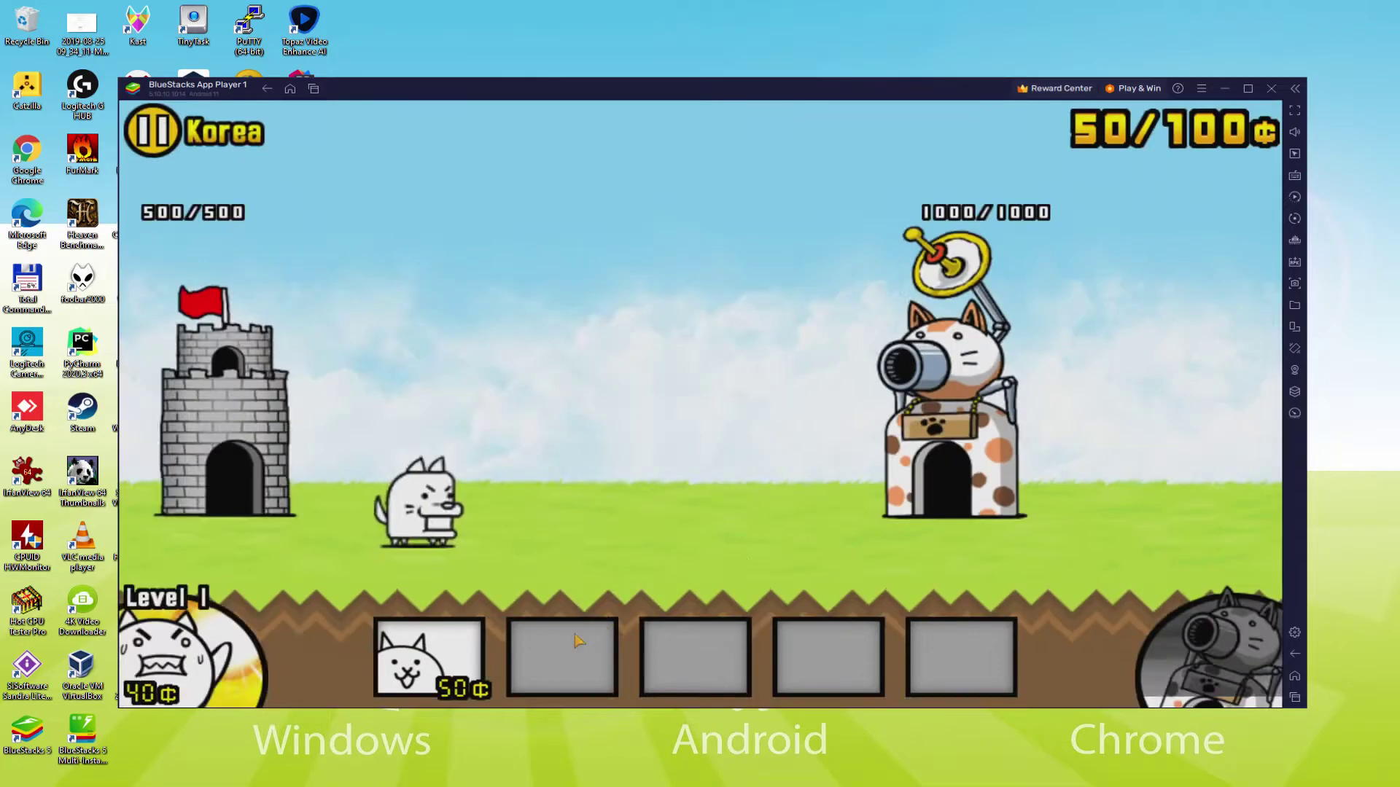
{"action": "left_click", "coordinate": [429, 656]}
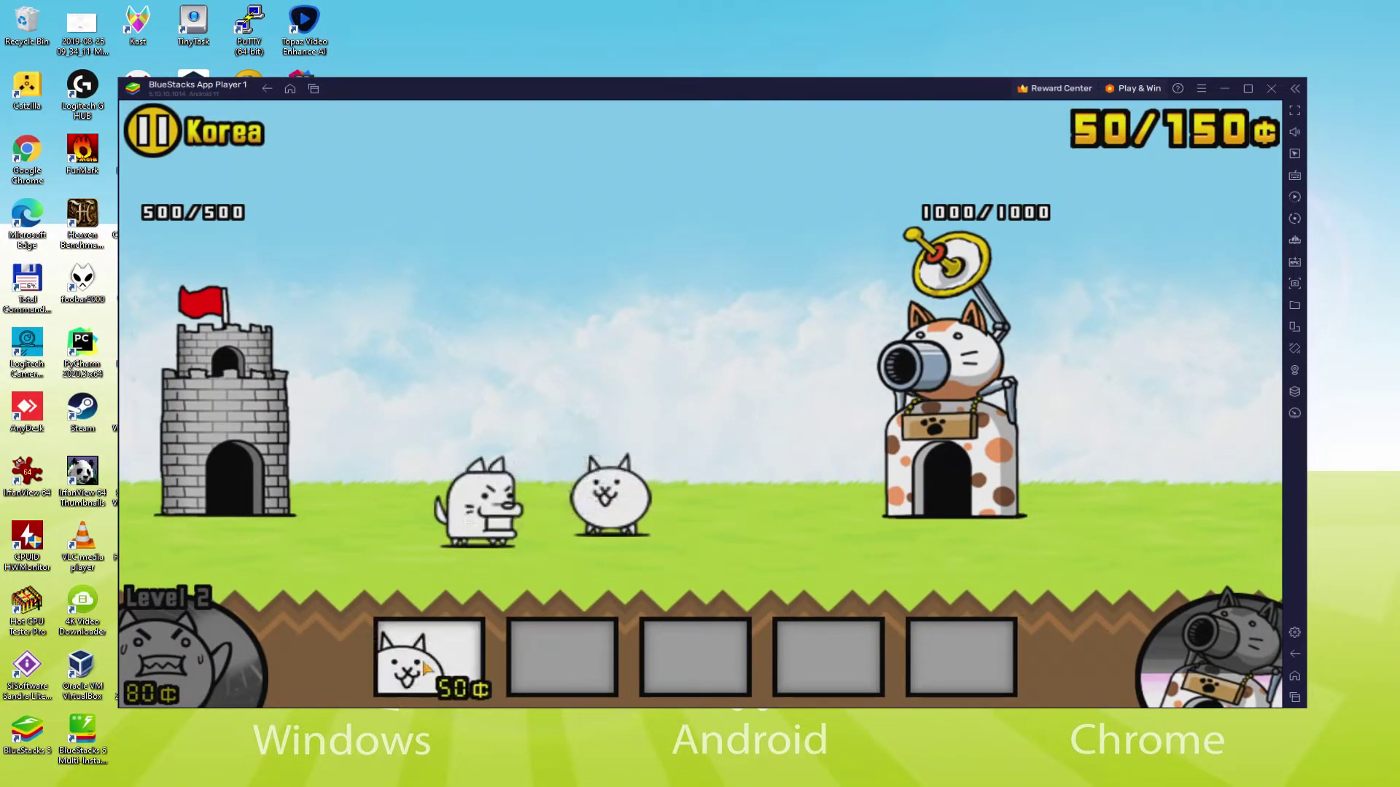
{"action": "left_click", "coordinate": [426, 668]}
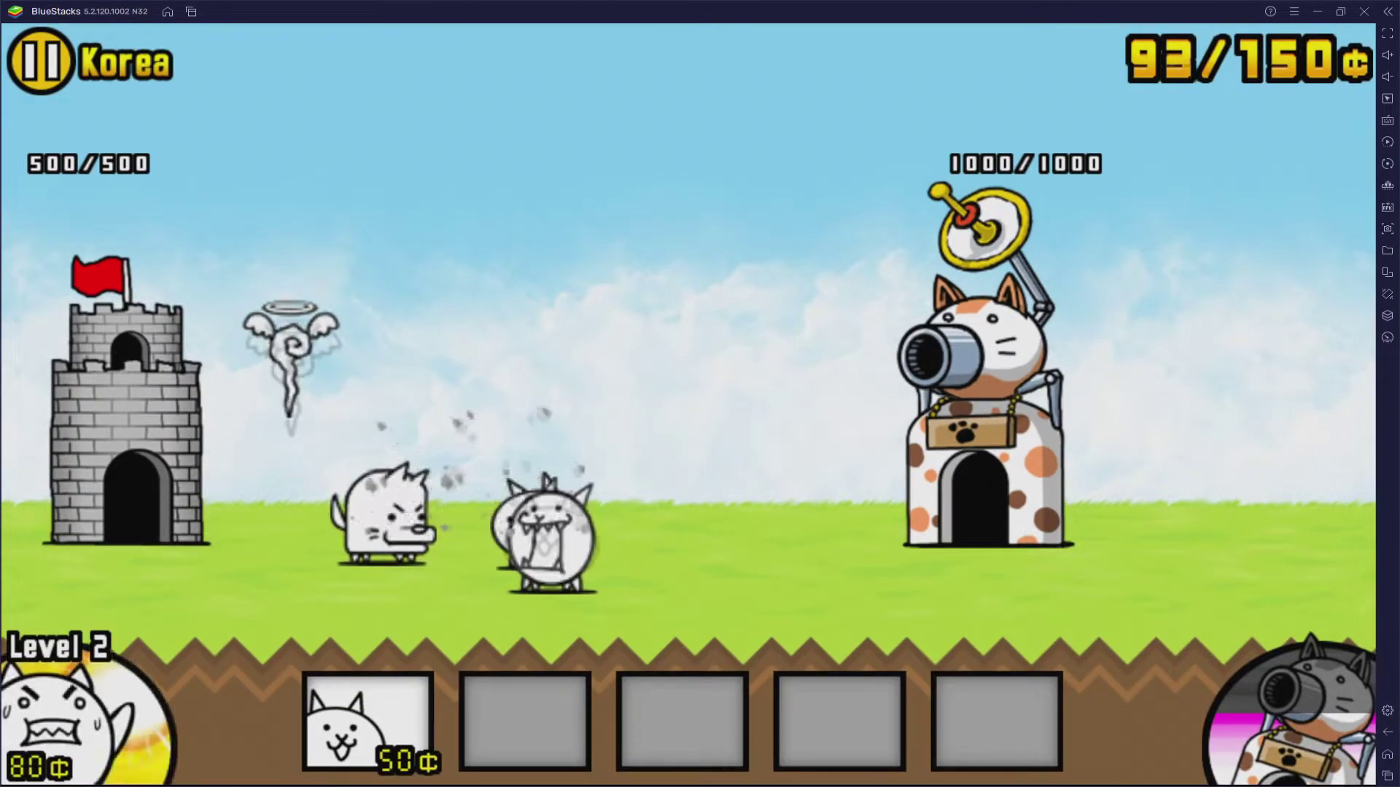
- Upgrade the worker cat to Level 3 and keep producing basic cats against the Korea base
{"action": "left_click", "coordinate": [80, 715]}
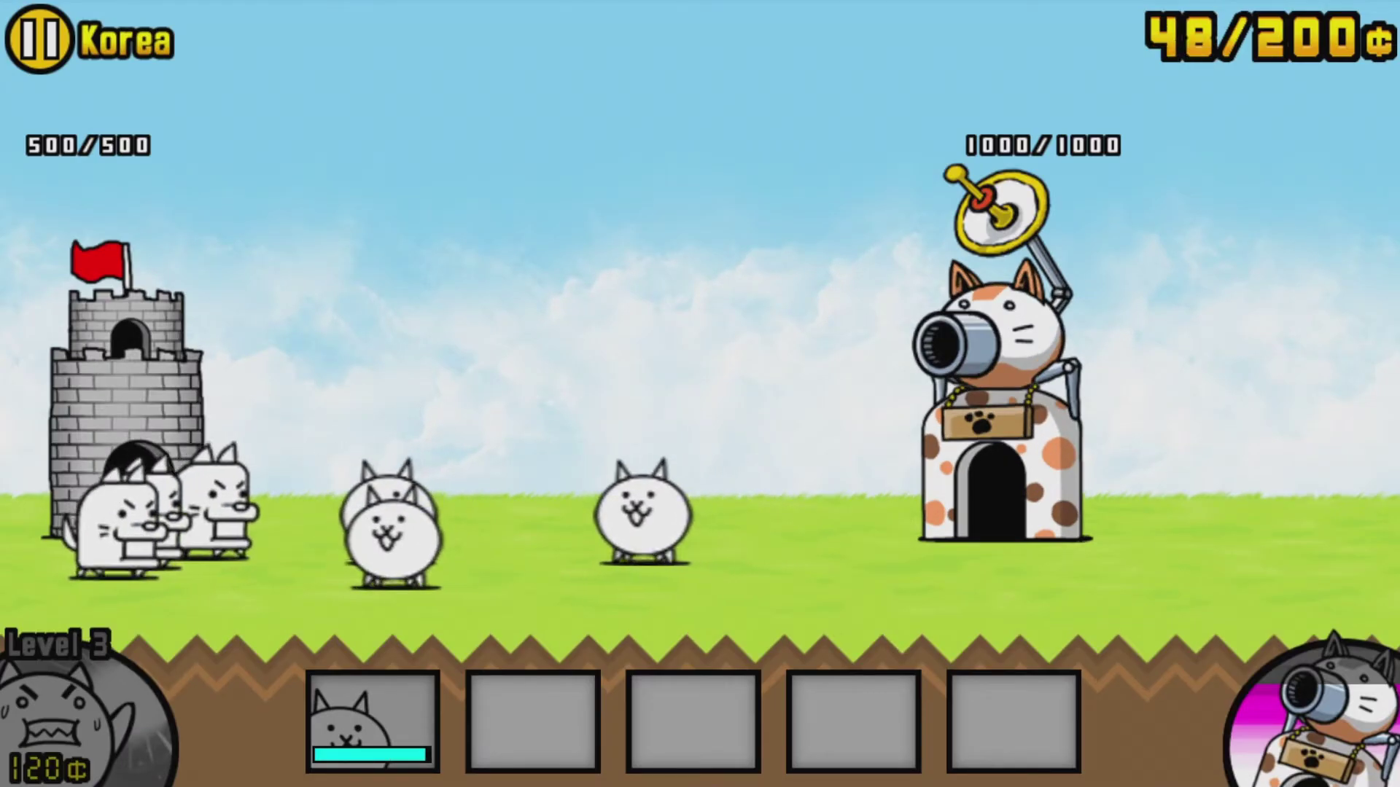
{"action": "left_click", "coordinate": [373, 718]}
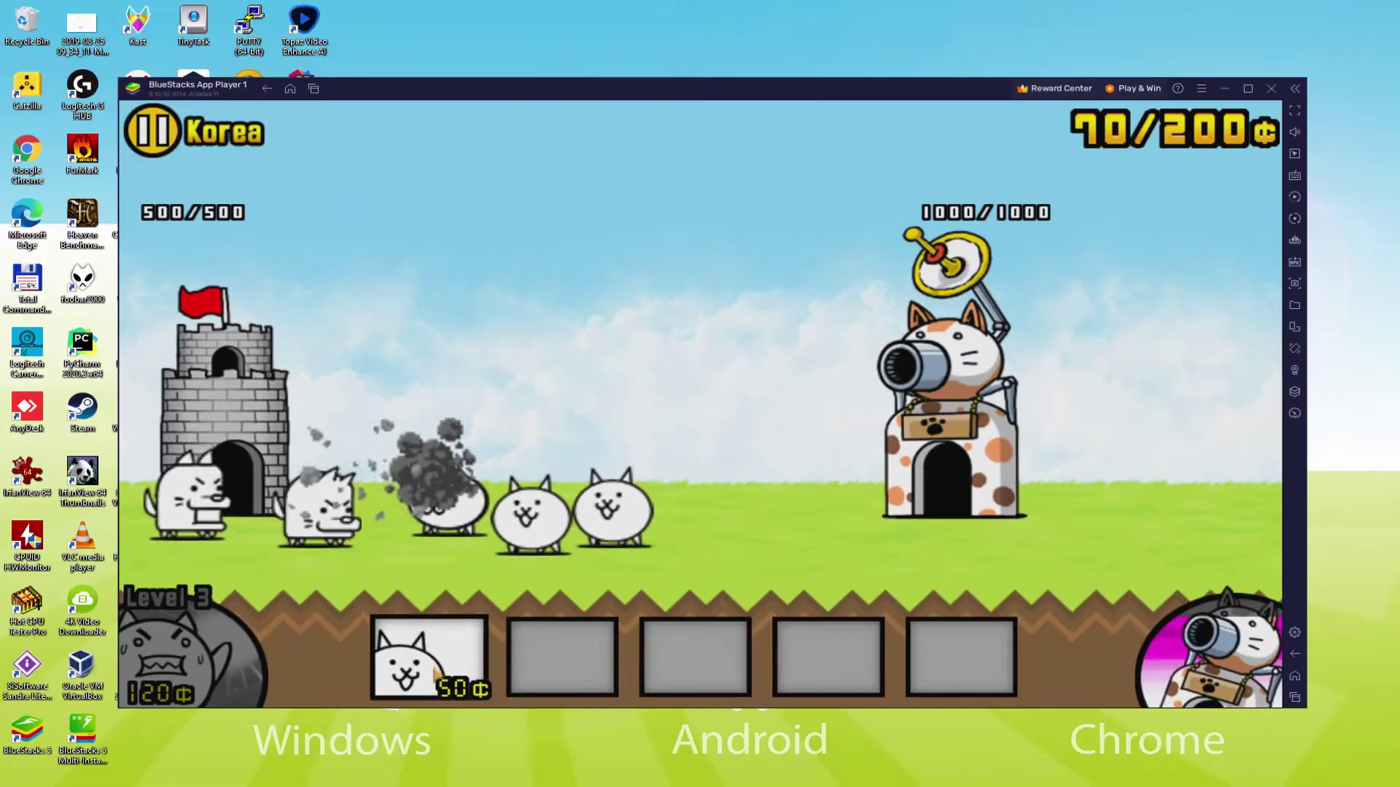
{"action": "left_click", "coordinate": [385, 737]}
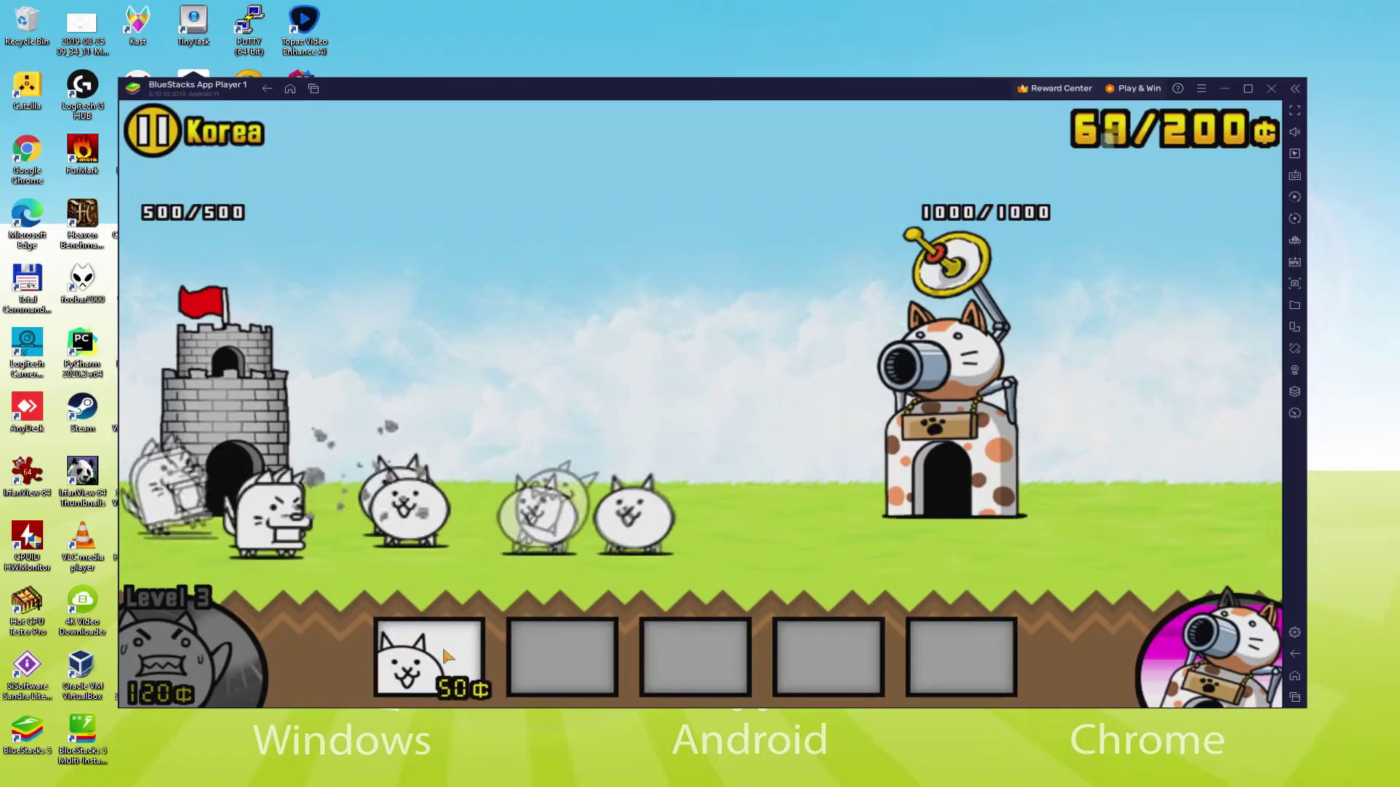
{"action": "left_click", "coordinate": [443, 649]}
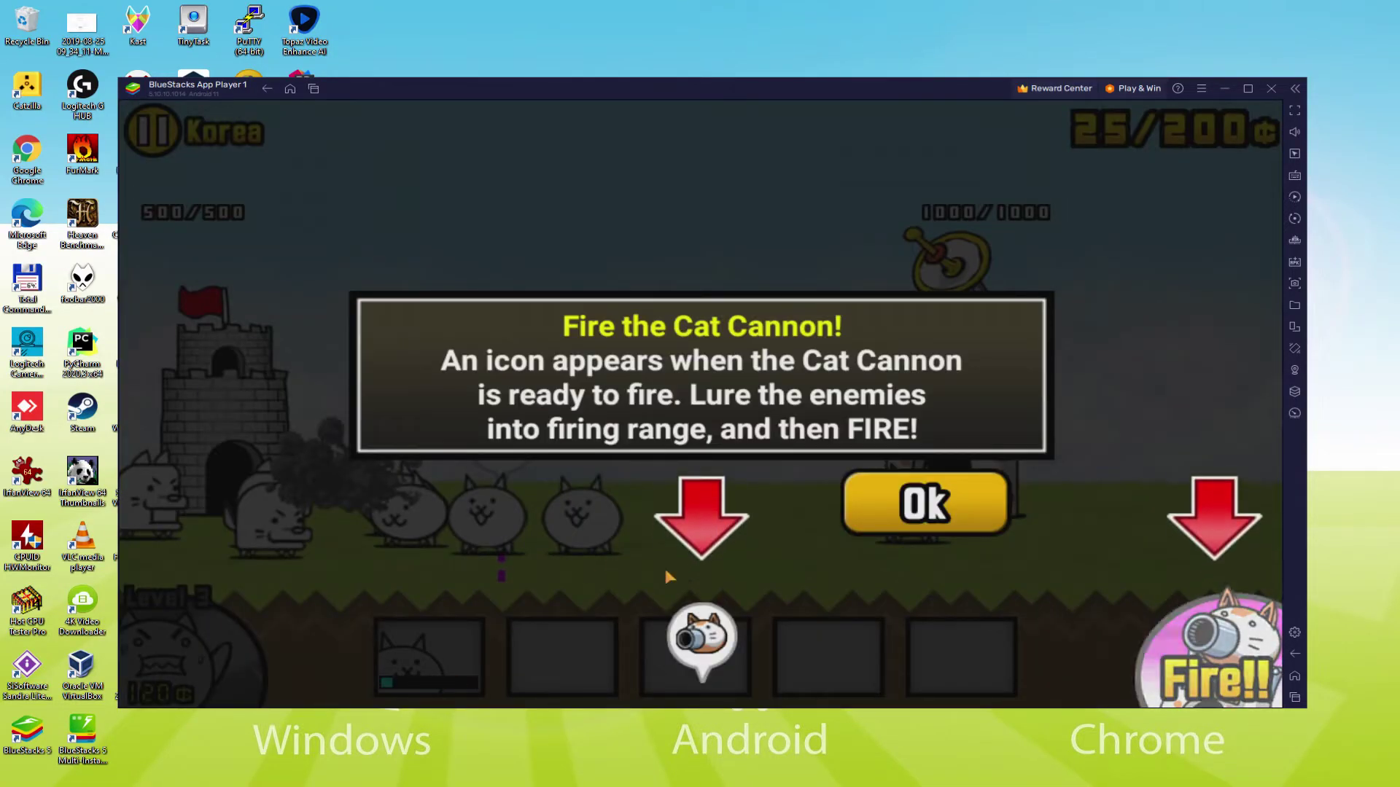
- Acknowledge the Cat Cannon message and fire the cannon at the enemies
{"action": "left_click", "coordinate": [924, 509]}
{"action": "left_click", "coordinate": [1212, 657]}
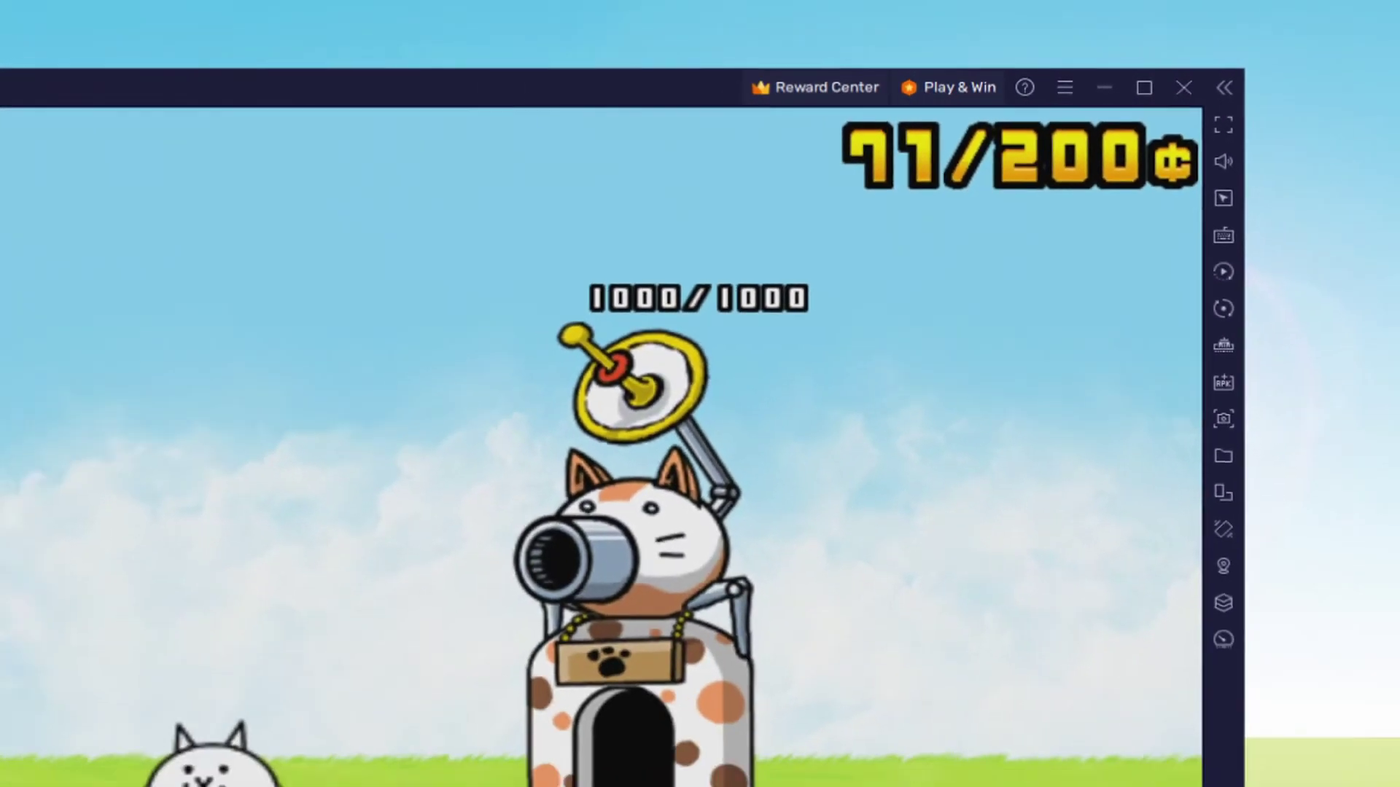
- Open the BlueStacks controls editor, examine the keyboard and mouse controls available for the game, and return to the Korea battle
{"action": "left_click", "coordinate": [1224, 235]}
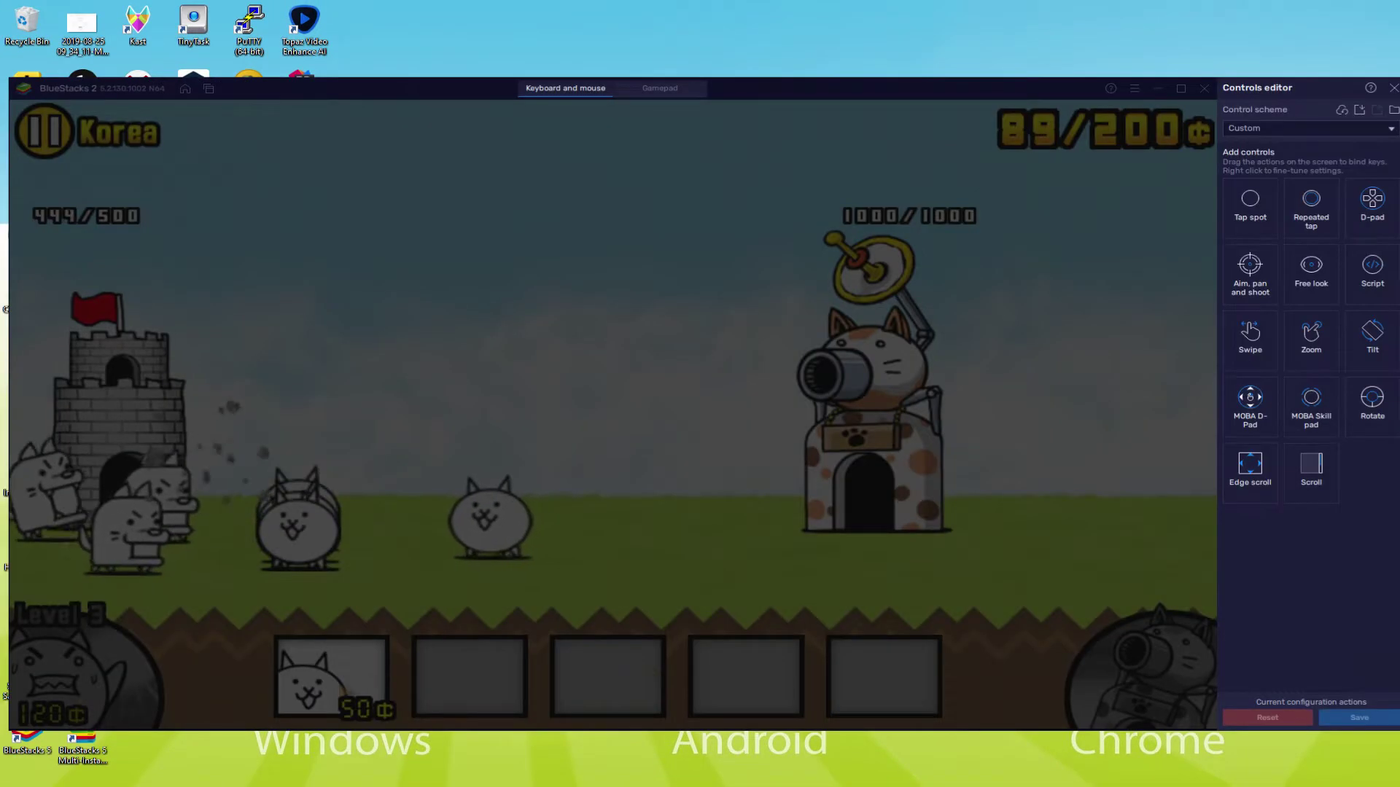
{"action": "key", "text": "1"}
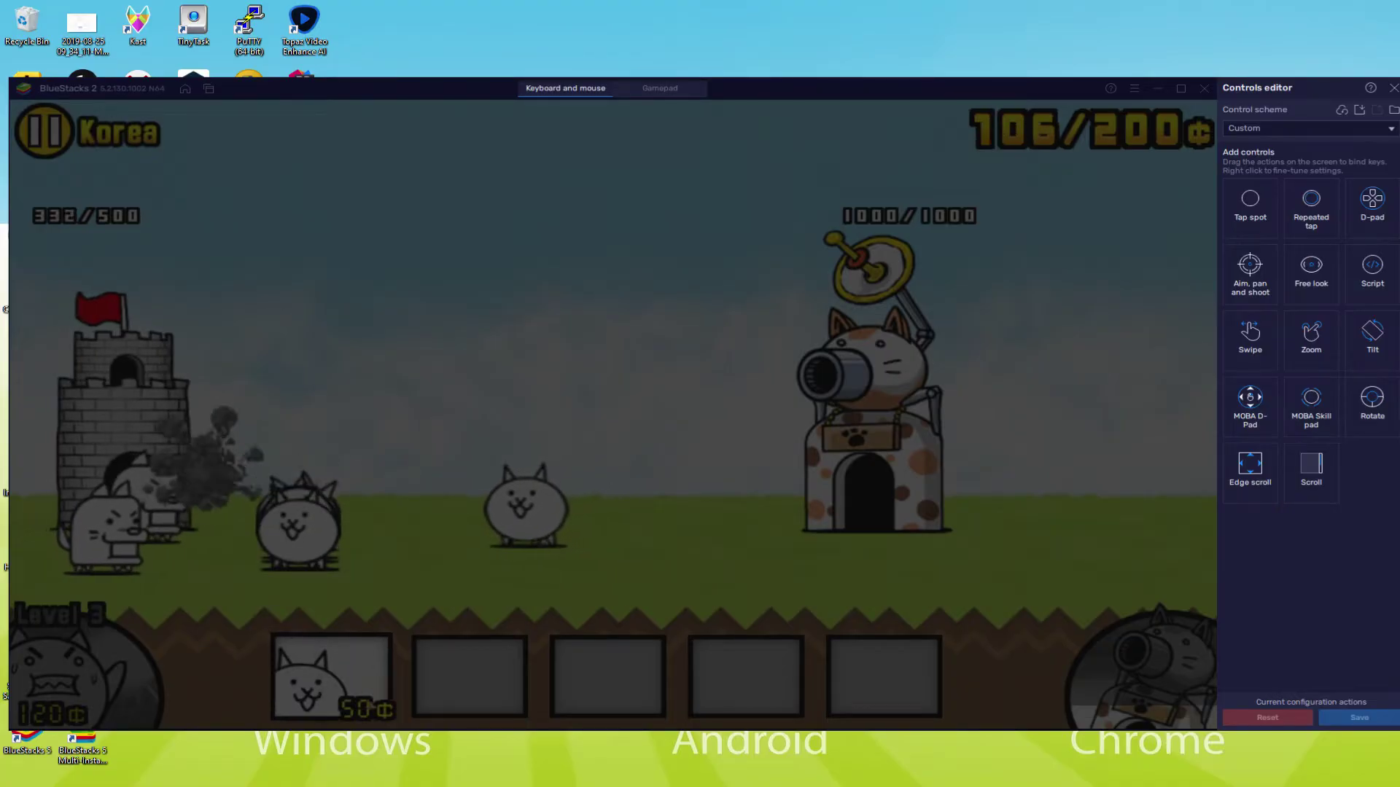
{"action": "key", "text": "1"}
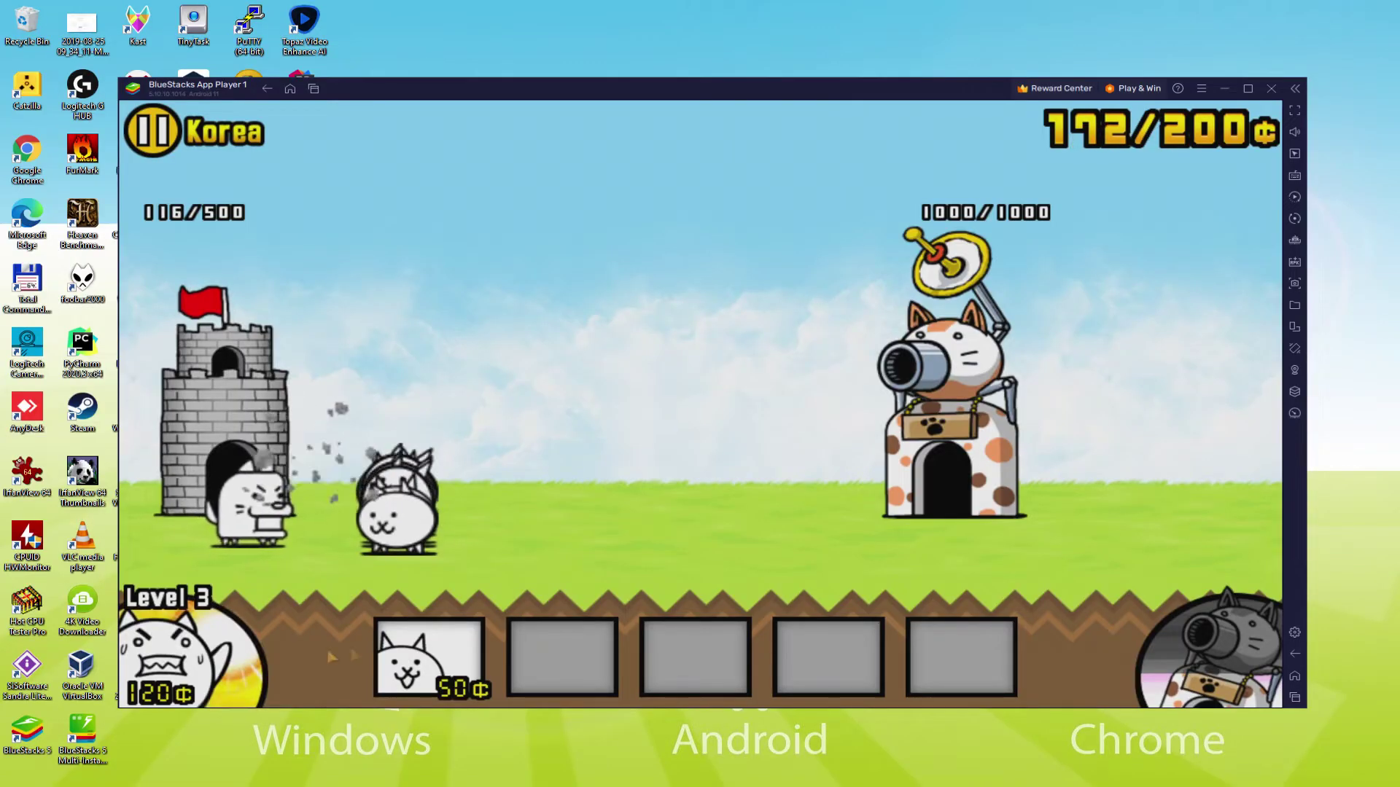
{"action": "key", "text": "1"}
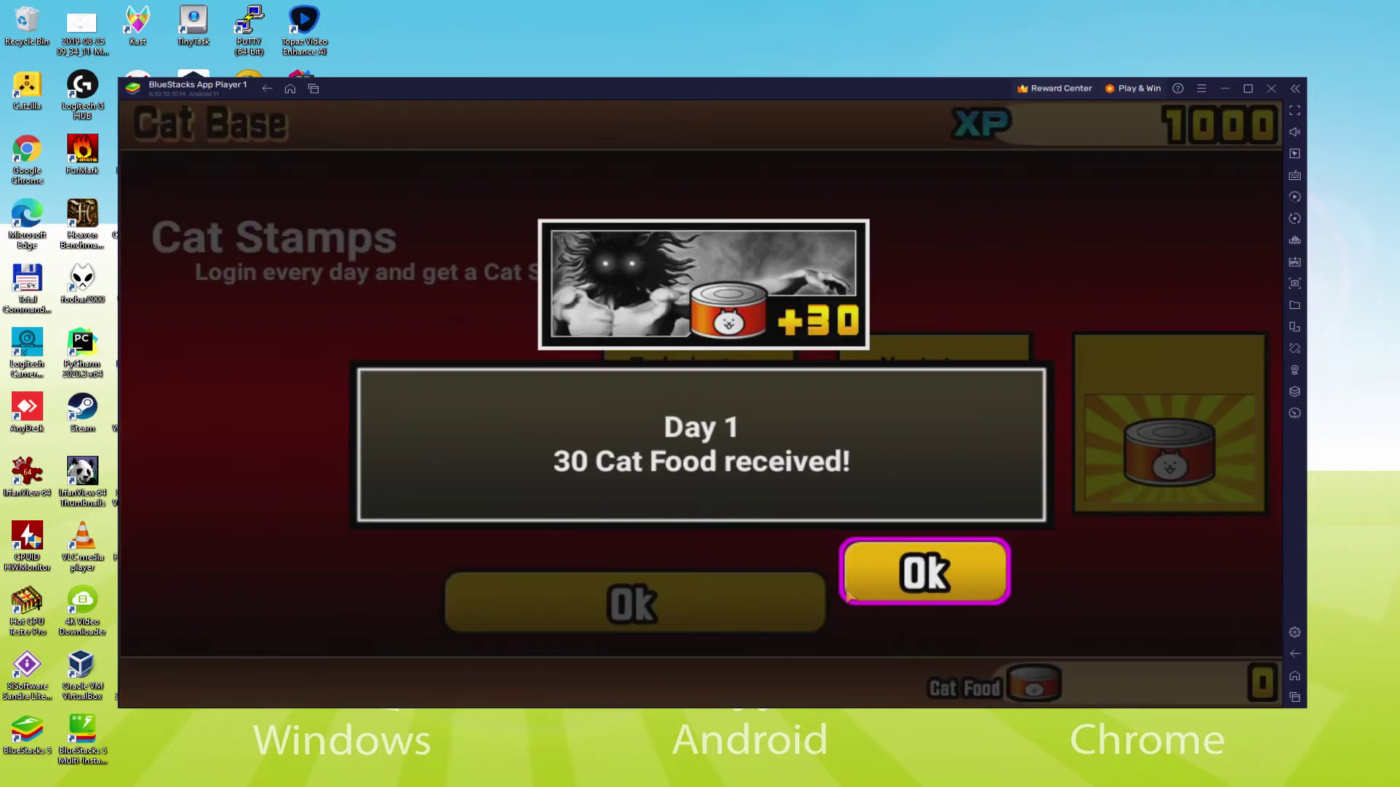
- Collect the Day 1 Cat Stamps reward of 30 Cat Food and the Cat Ticket for clearing Korea
{"action": "left_click", "coordinate": [921, 600]}
{"action": "left_click", "coordinate": [702, 610]}
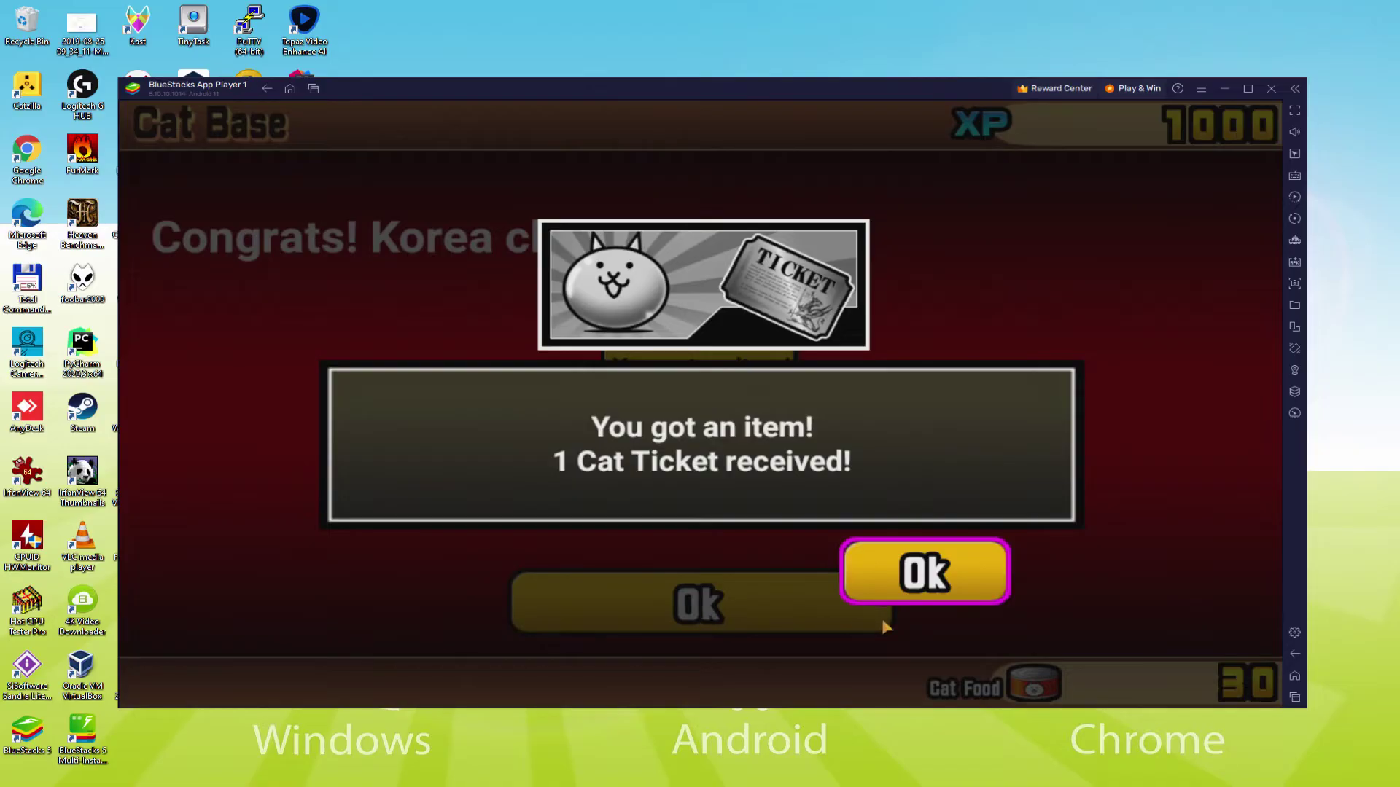
{"action": "left_click", "coordinate": [934, 585]}
{"action": "left_click", "coordinate": [758, 616]}
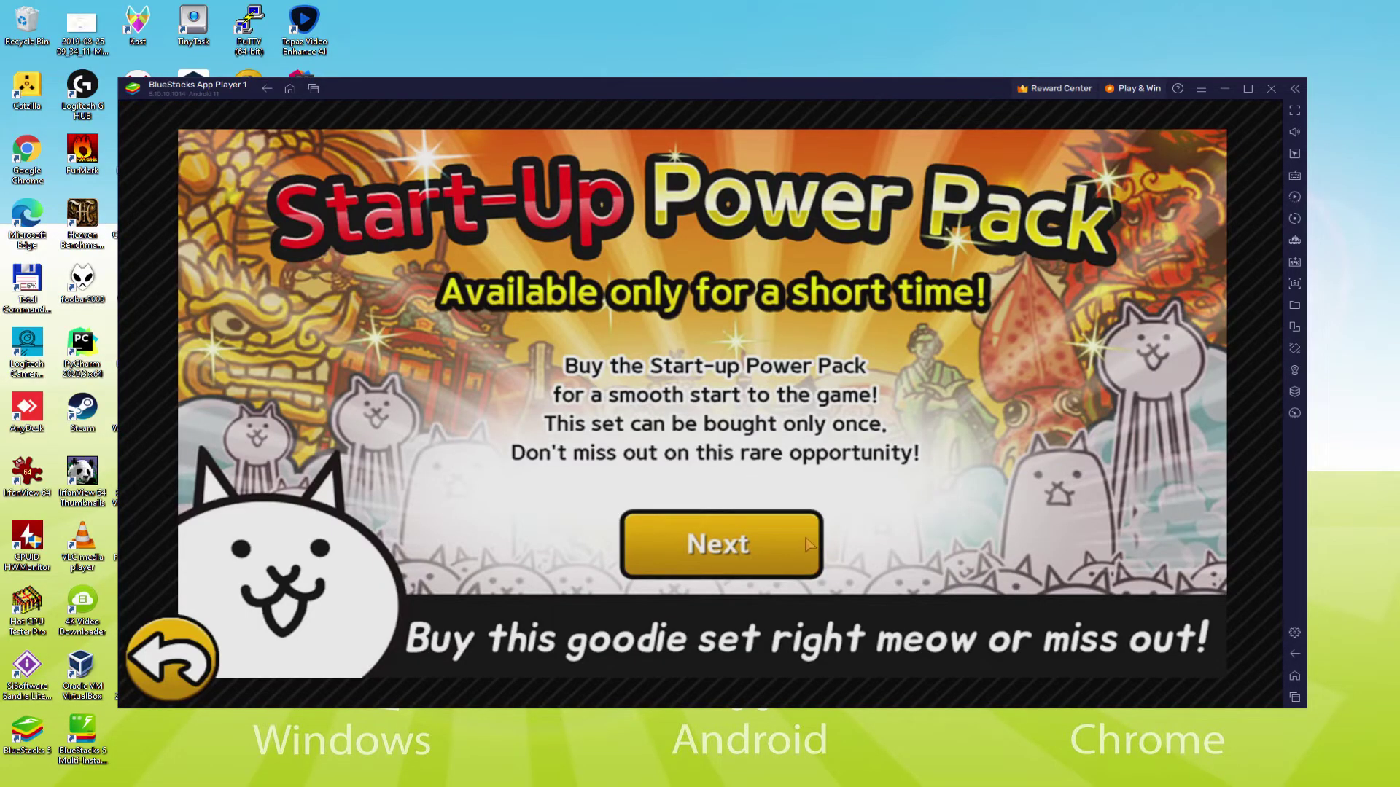
- Move past the Start-Up Power Pack offer, dismiss the Unlock tutorial message, and start the Mongolia stage
{"action": "left_click", "coordinate": [777, 547]}
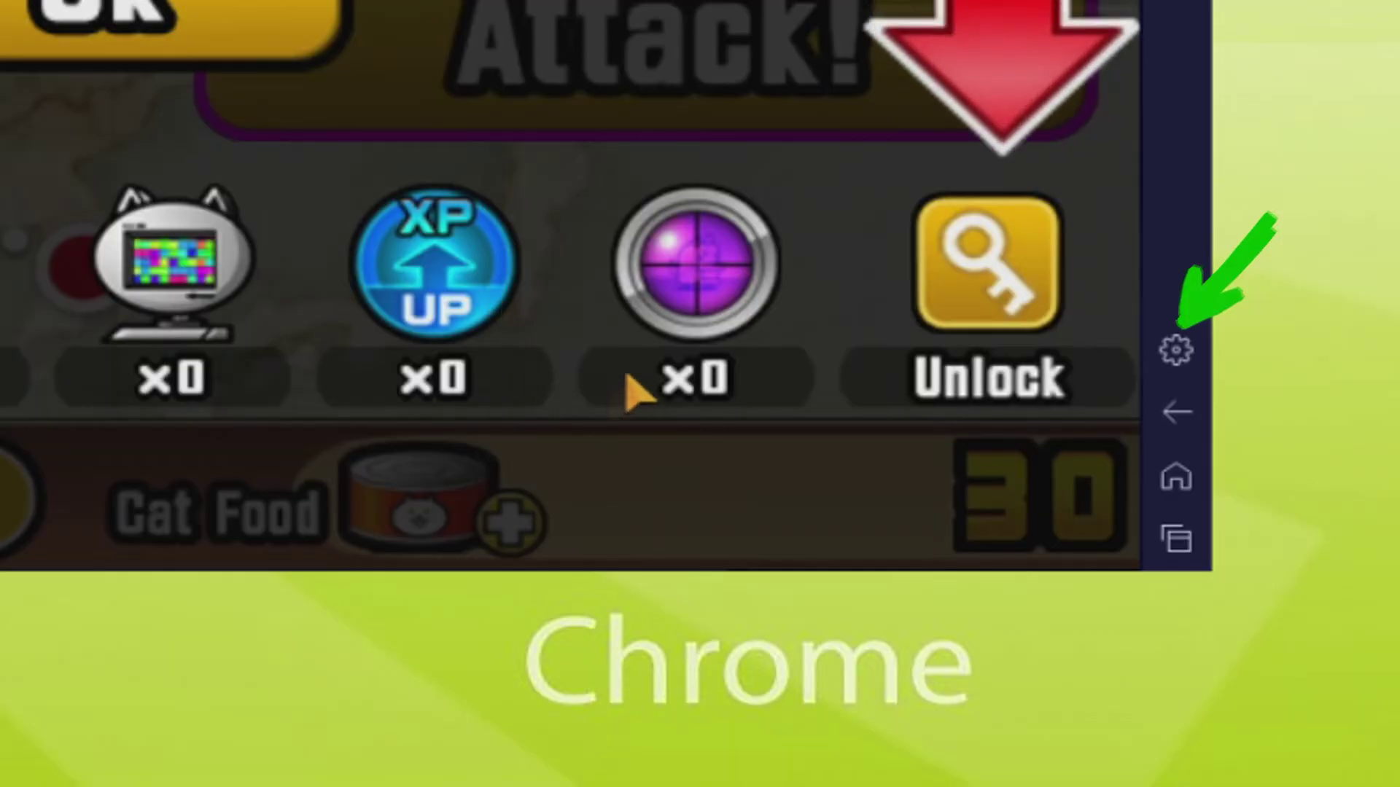
{"action": "left_click", "coordinate": [1006, 292]}
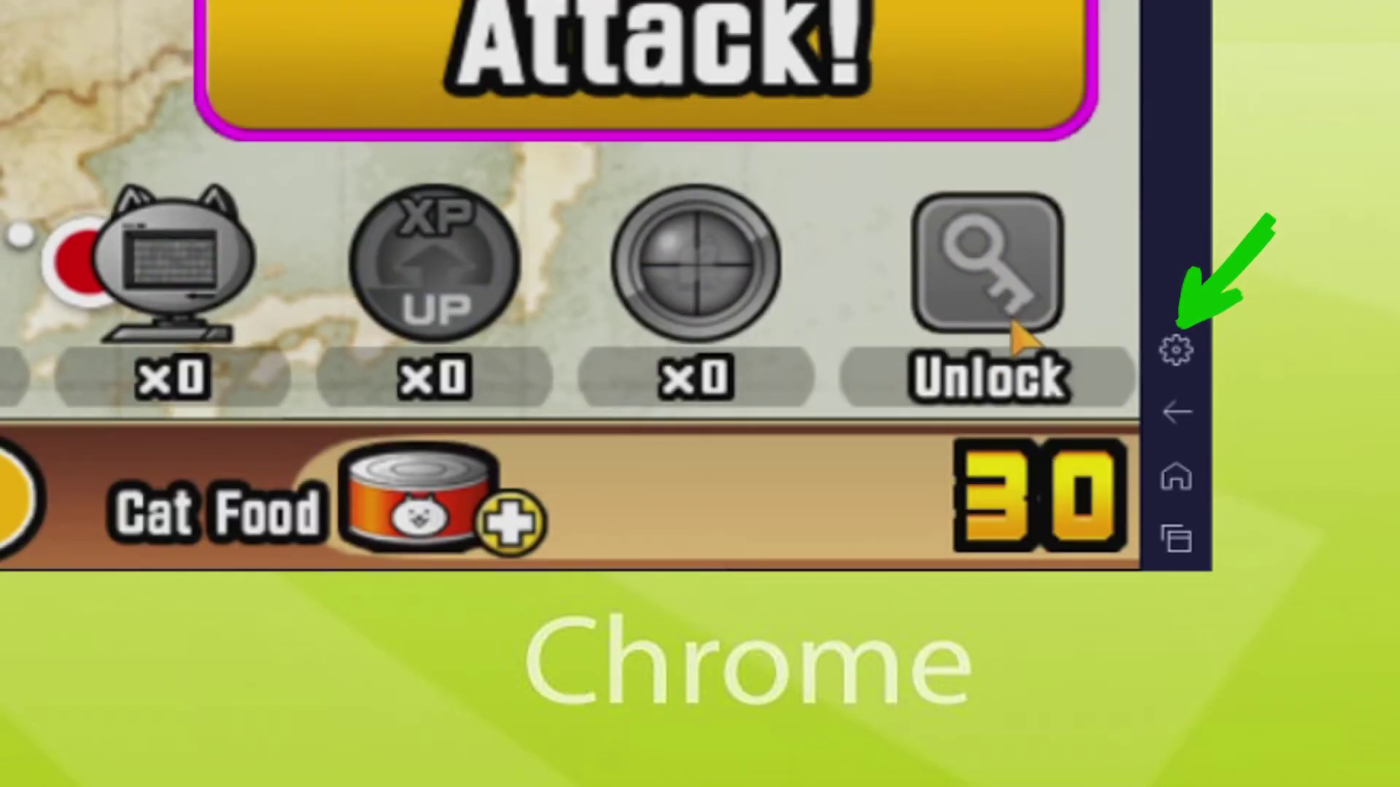
{"action": "left_click", "coordinate": [992, 269]}
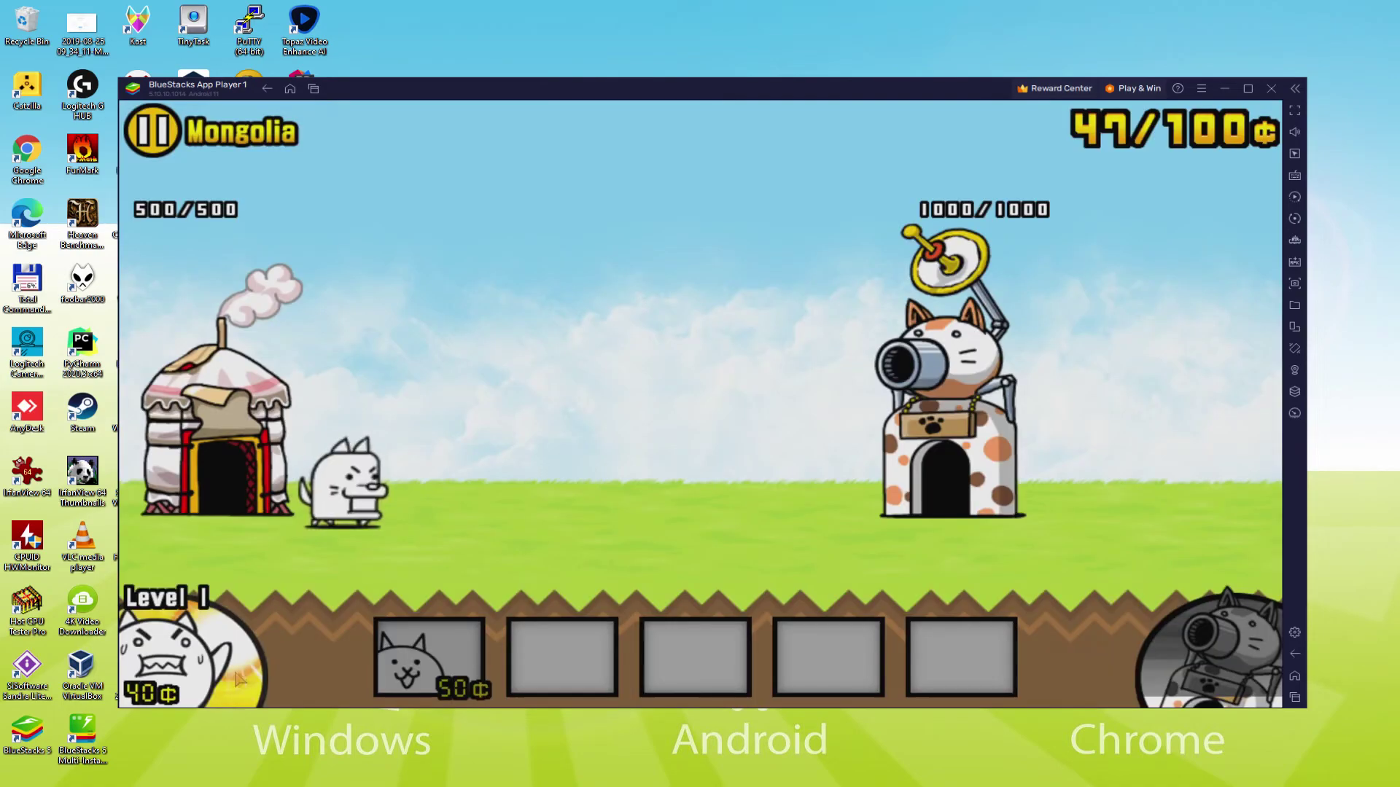
- Upgrade the worker cat to Level 2 and produce basic cats in the Mongolia battle
{"action": "left_click", "coordinate": [194, 656]}
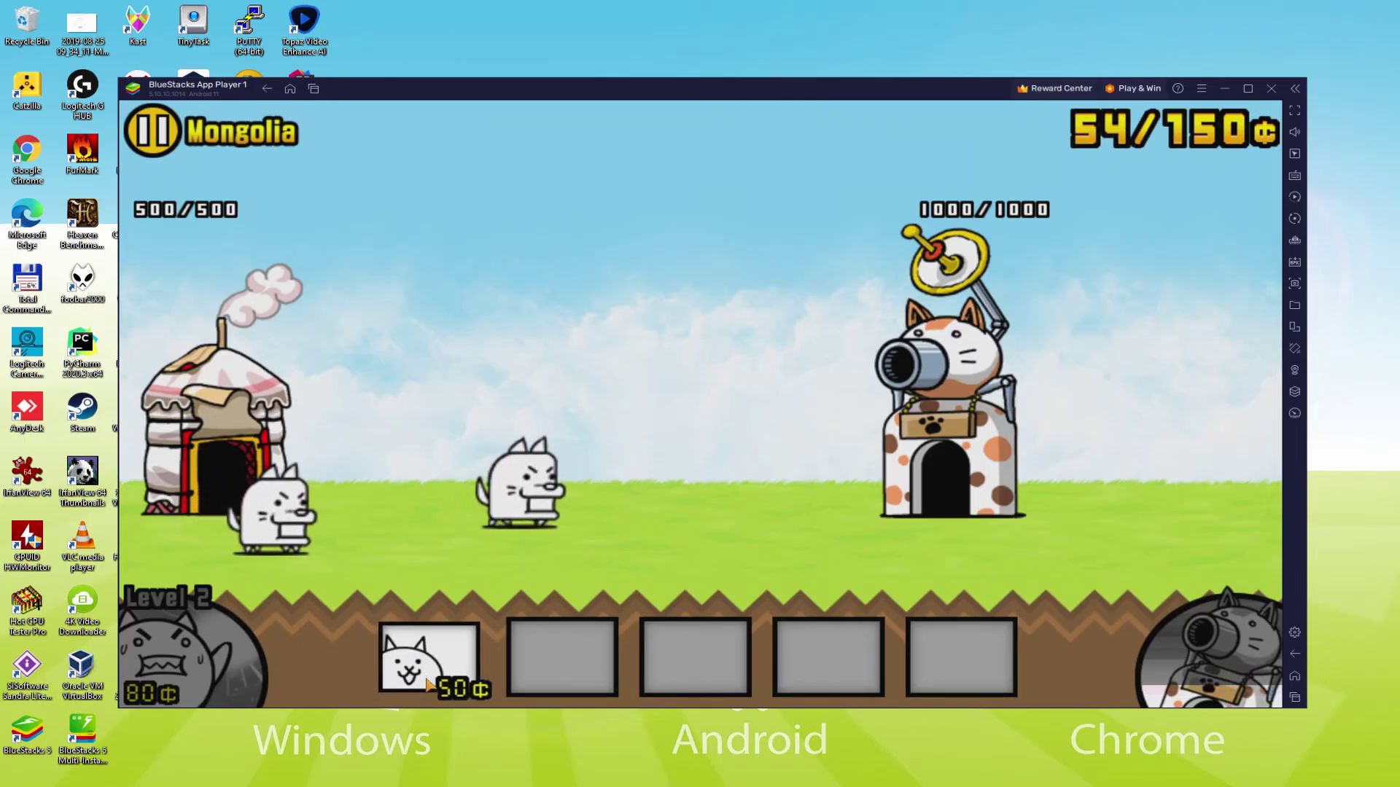
{"action": "left_click", "coordinate": [428, 656]}
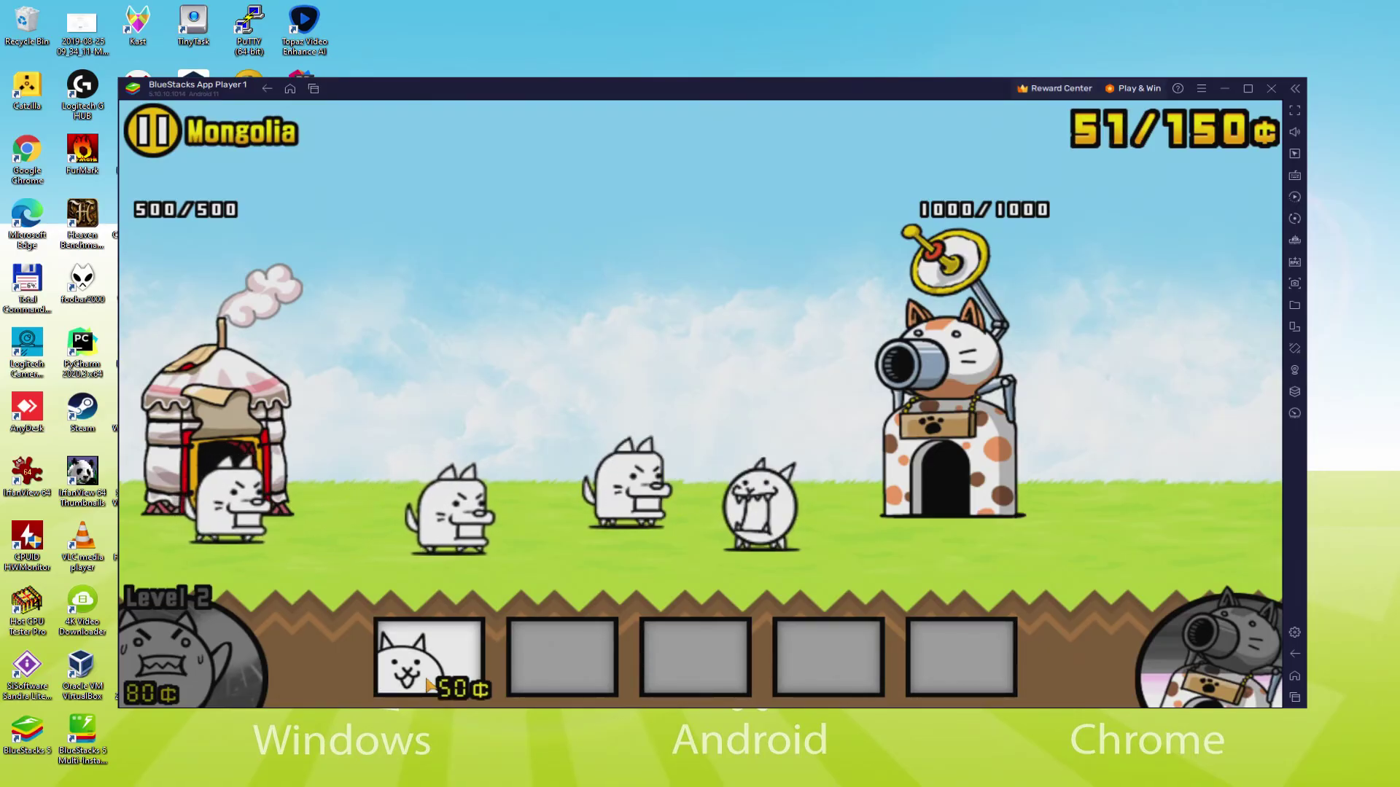
{"action": "left_click", "coordinate": [429, 684]}
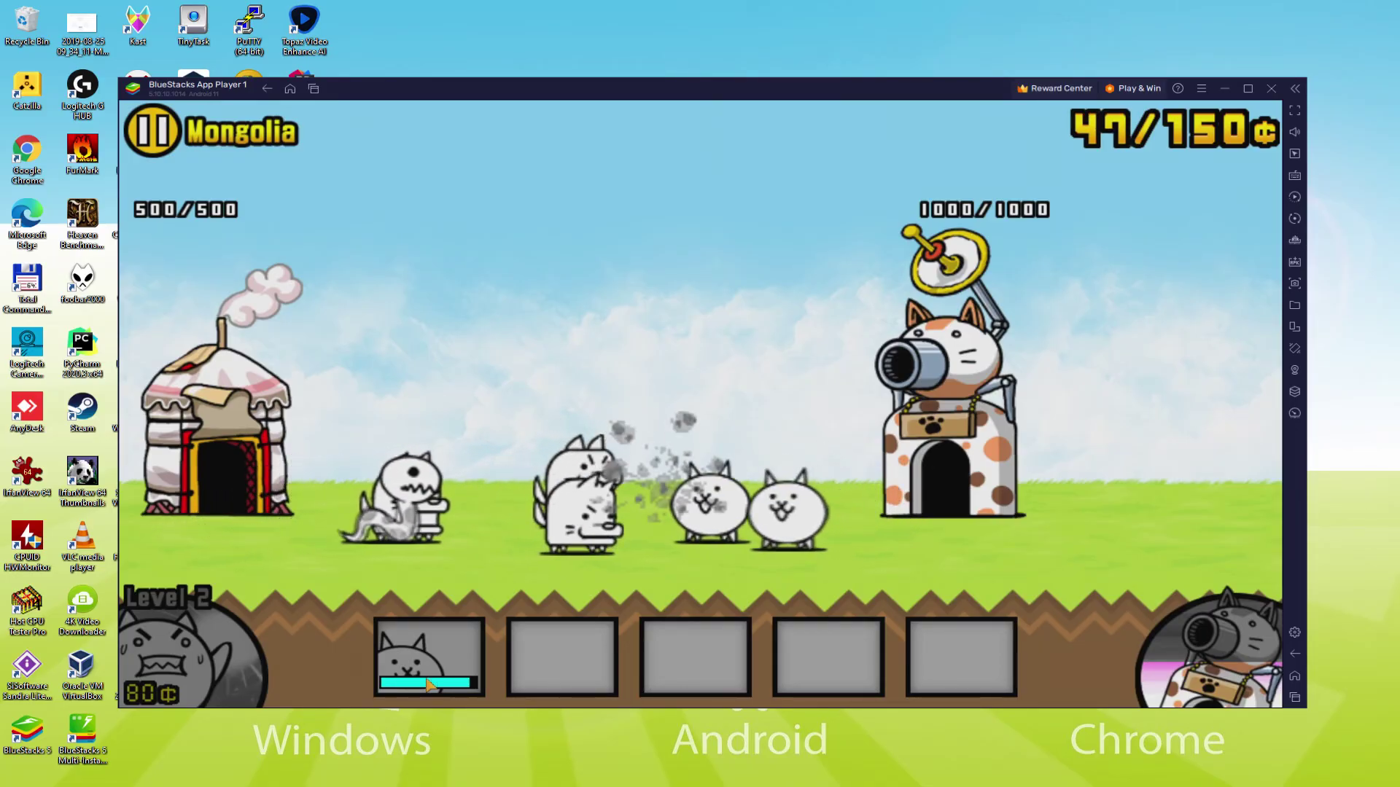
{"action": "left_click", "coordinate": [430, 684]}
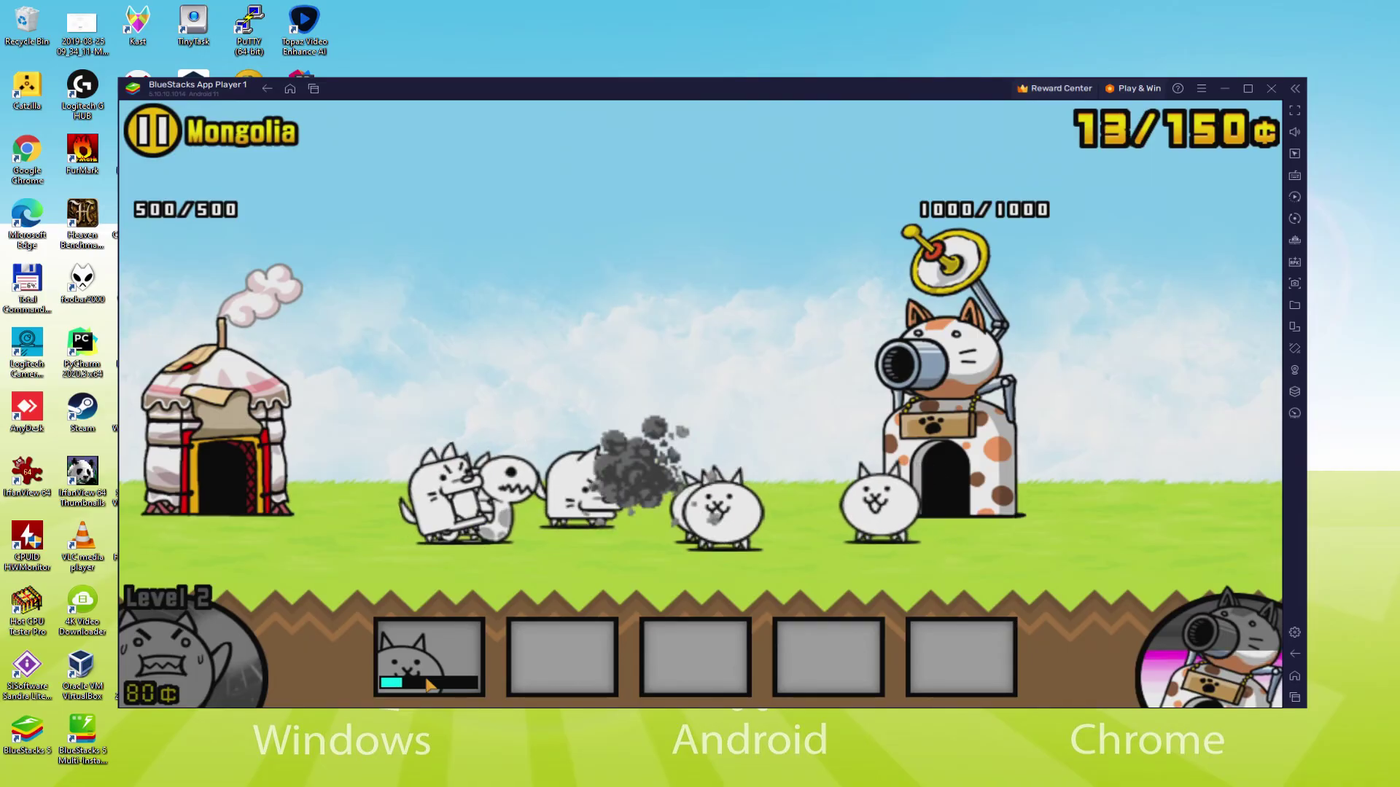